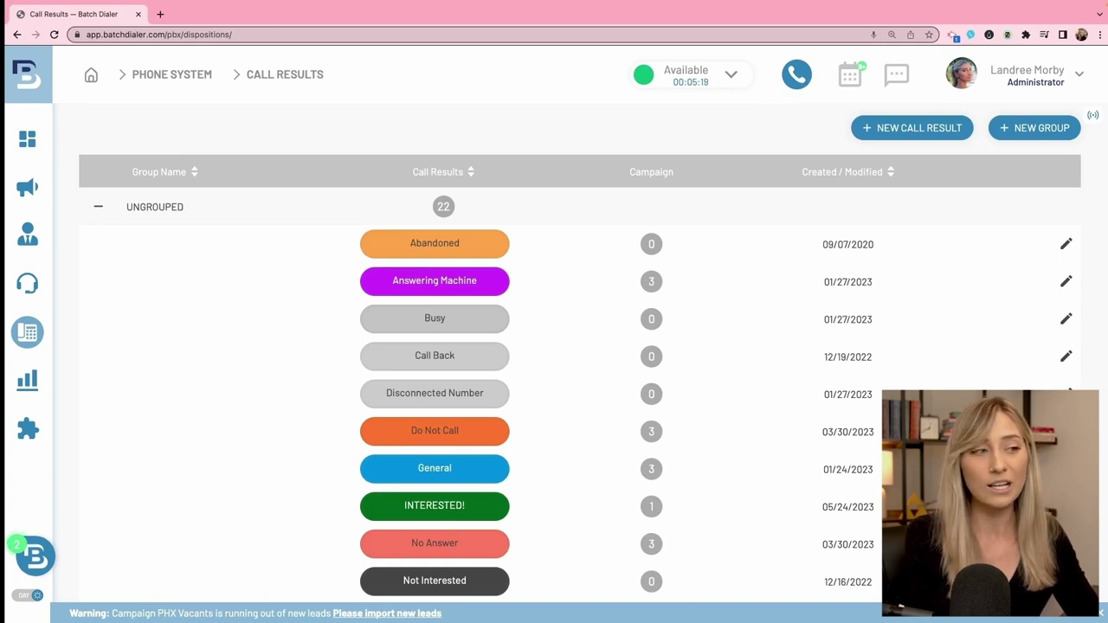
Review the call results list, open the Successful Sale result to check its campaigns and rules, and save it as is
scroll(840, 432, down, 2)
scroll(662, 477, down, 3)
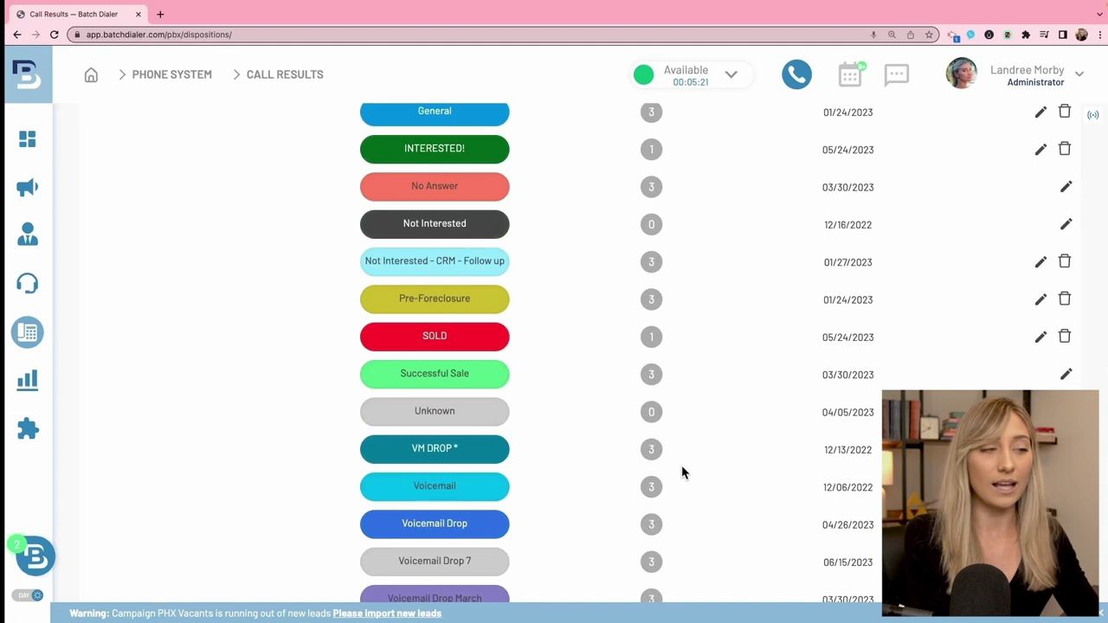
scroll(606, 454, down, 2)
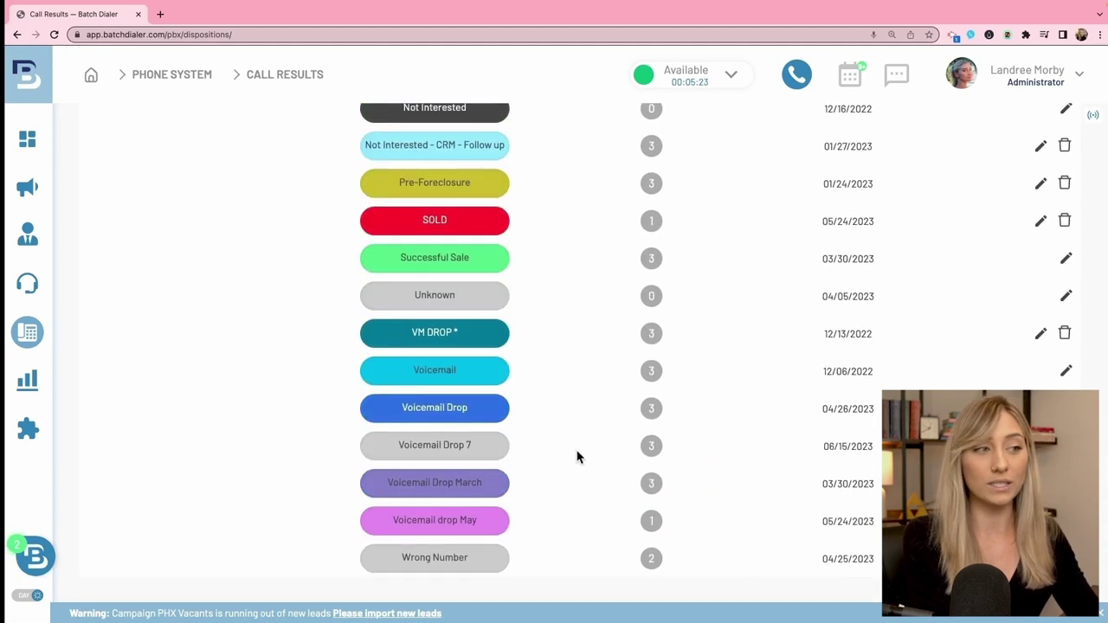
scroll(516, 485, up, 3)
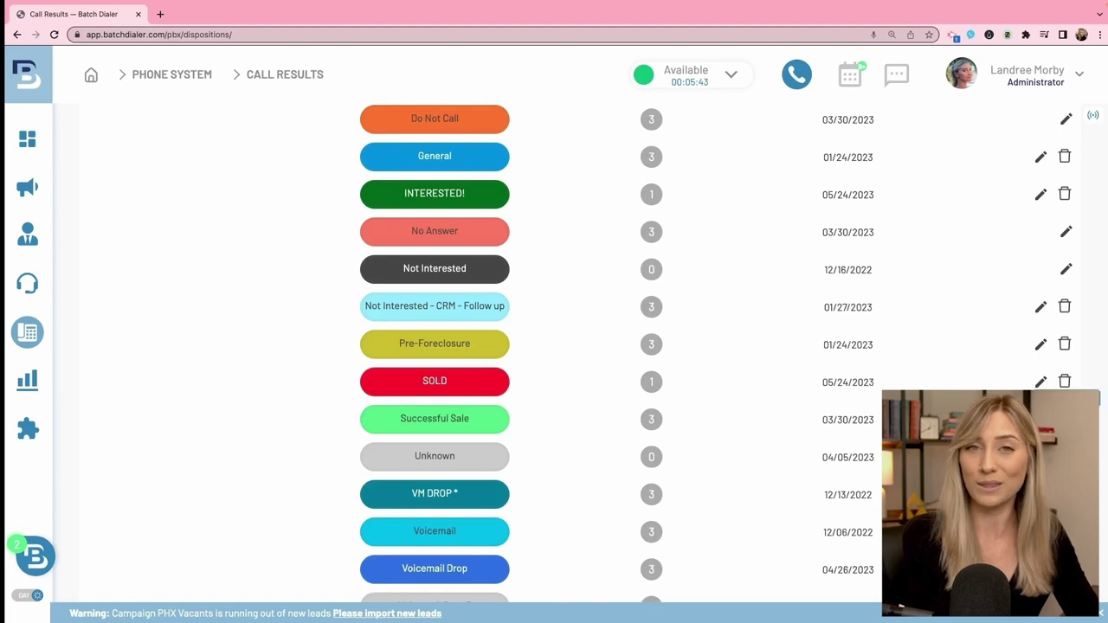
click(1040, 419)
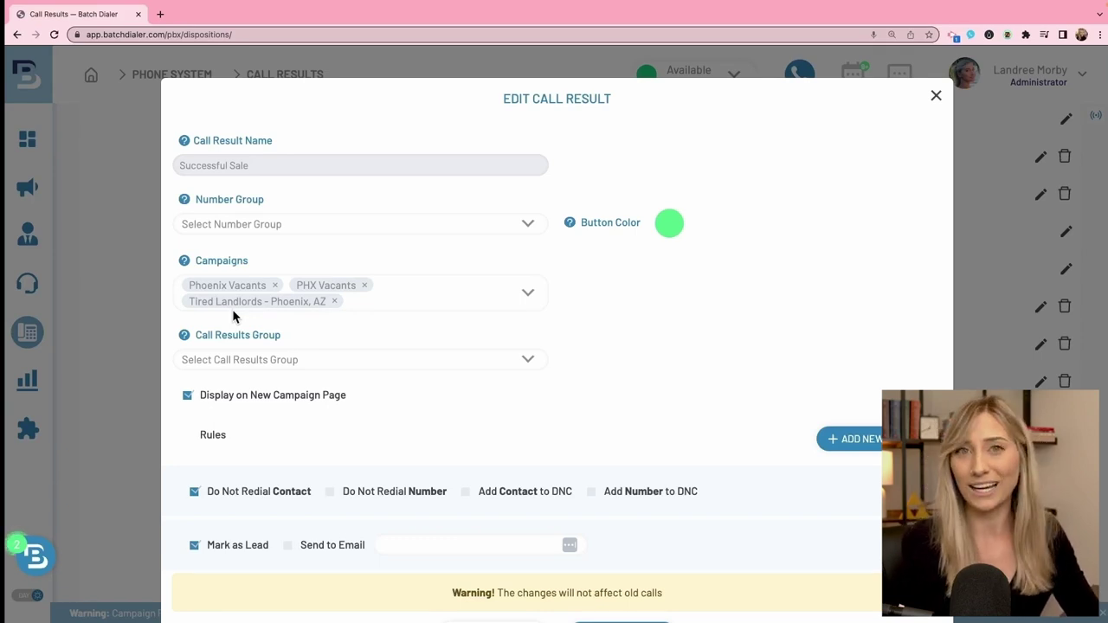
click(401, 308)
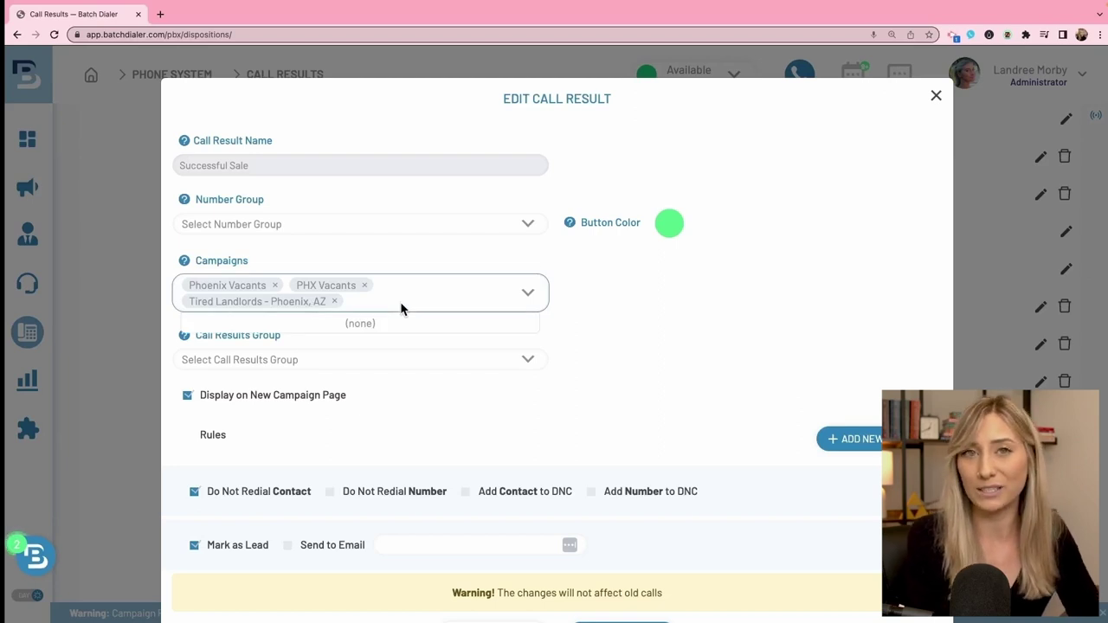
click(626, 319)
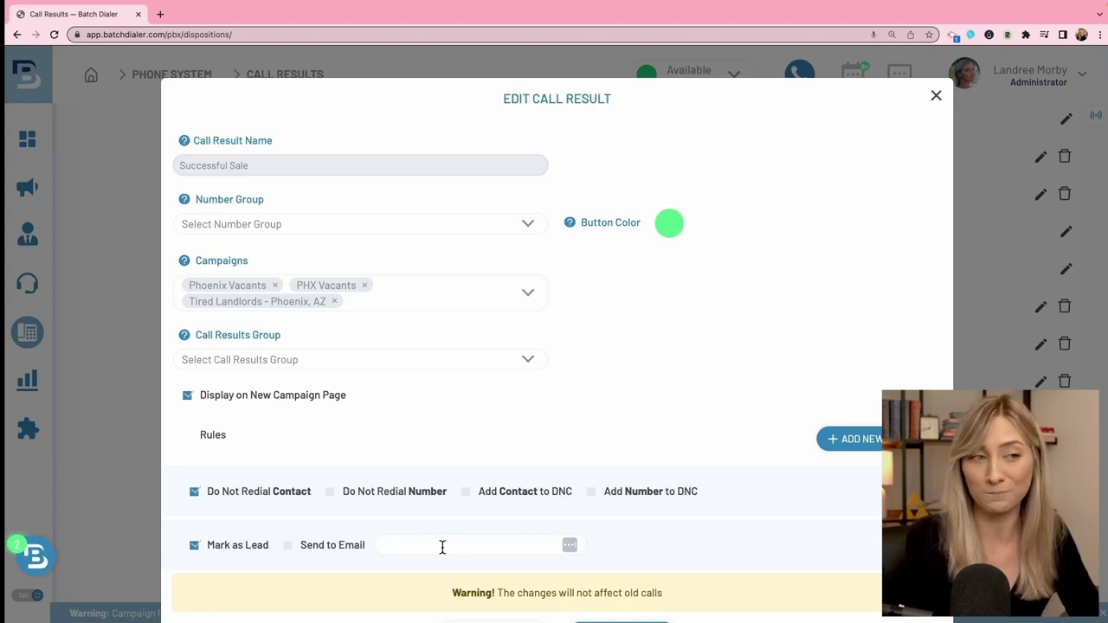
click(861, 439)
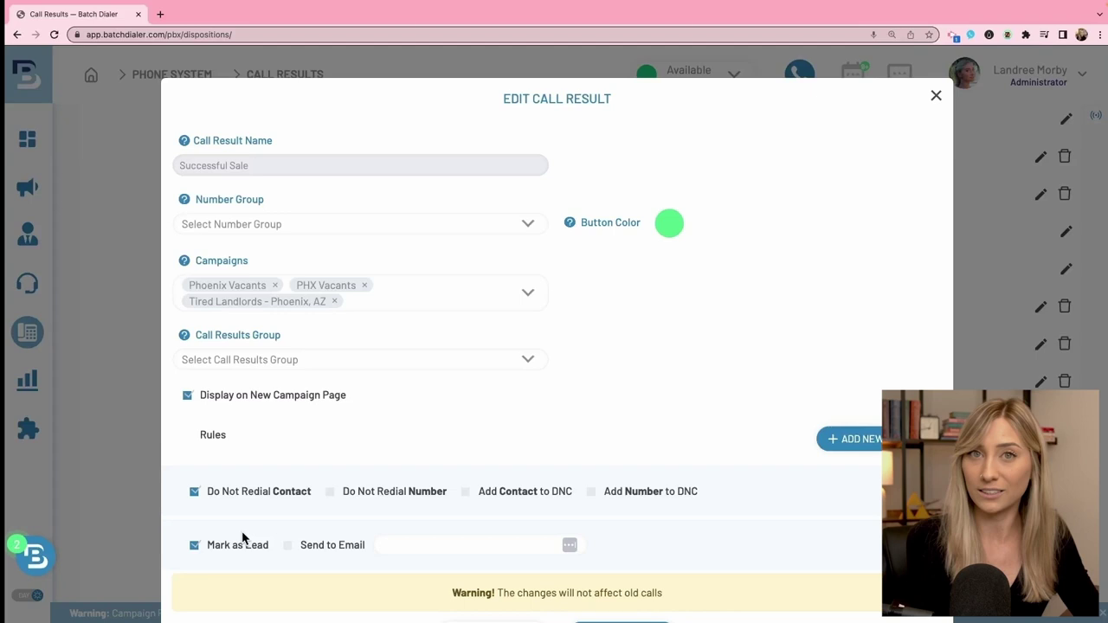
scroll(500, 519, down, 2)
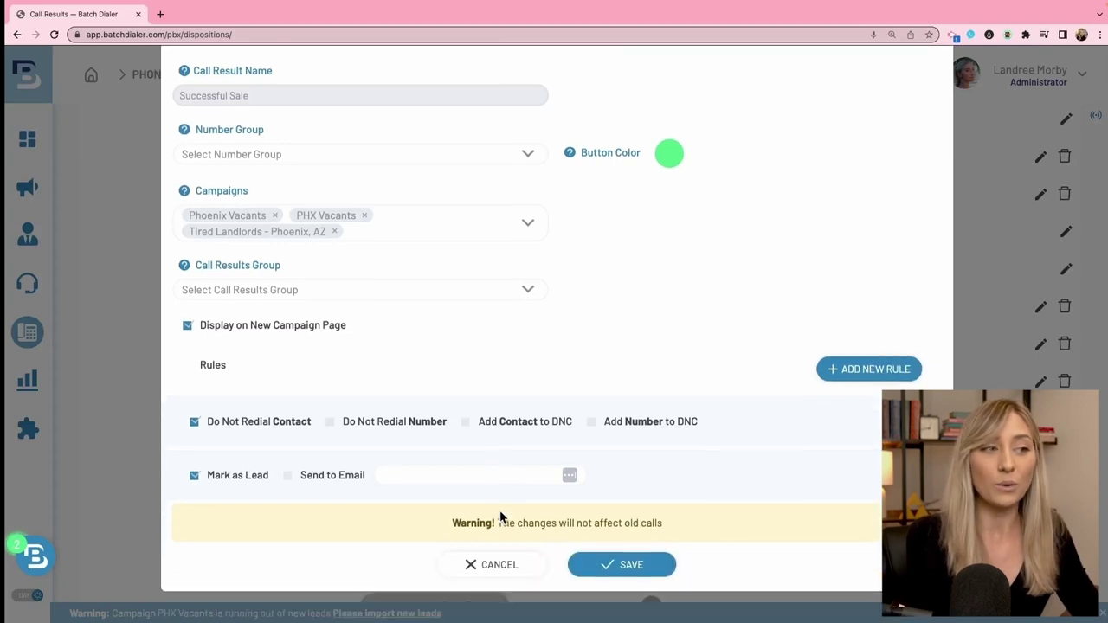
click(631, 565)
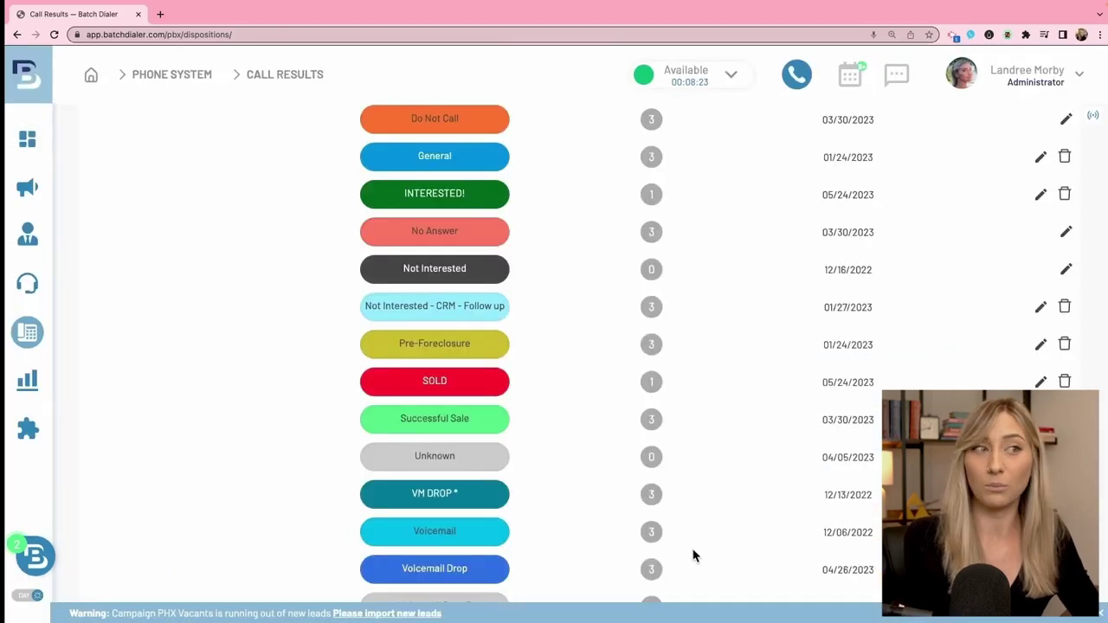
Bring up the phone dialer and load the next lead of the Phoenix Vacants campaign
scroll(688, 524, up, 2)
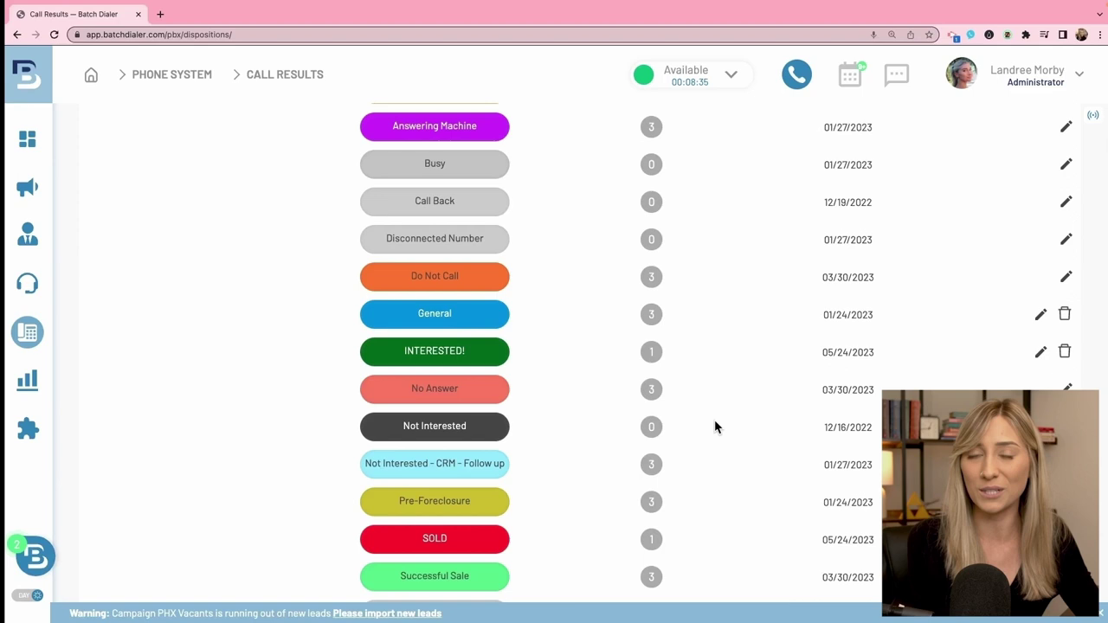
scroll(715, 427, up, 3)
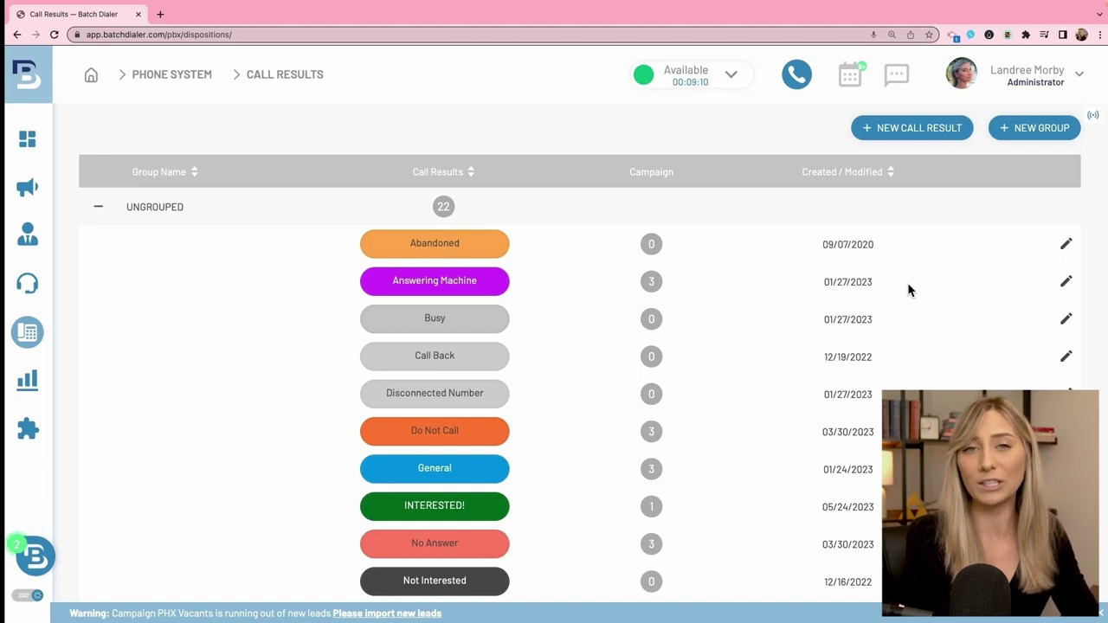
click(797, 78)
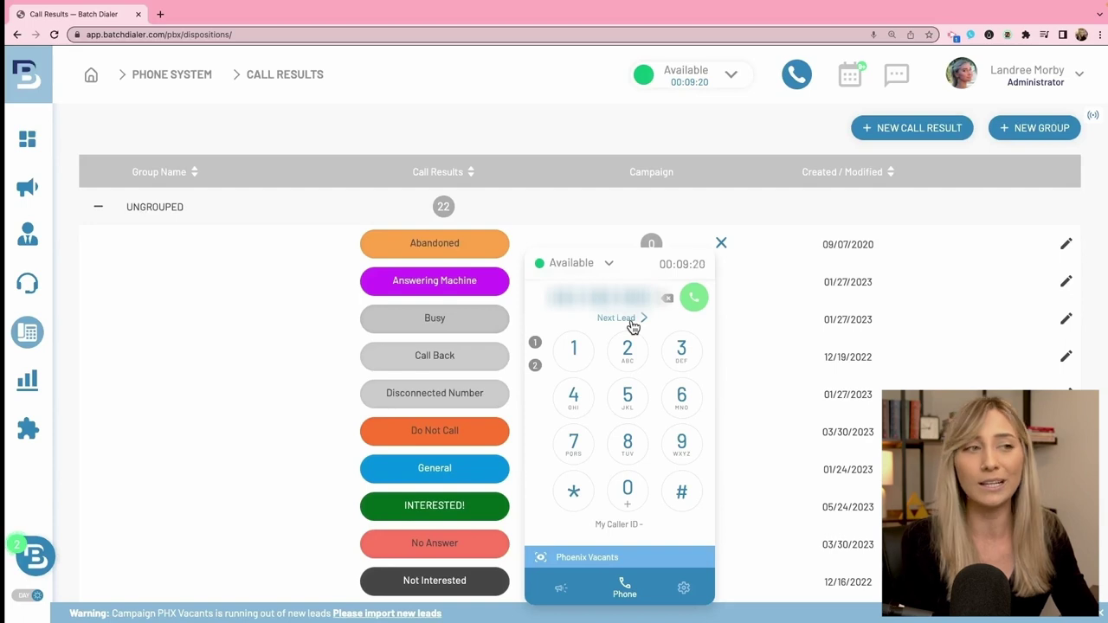
click(633, 320)
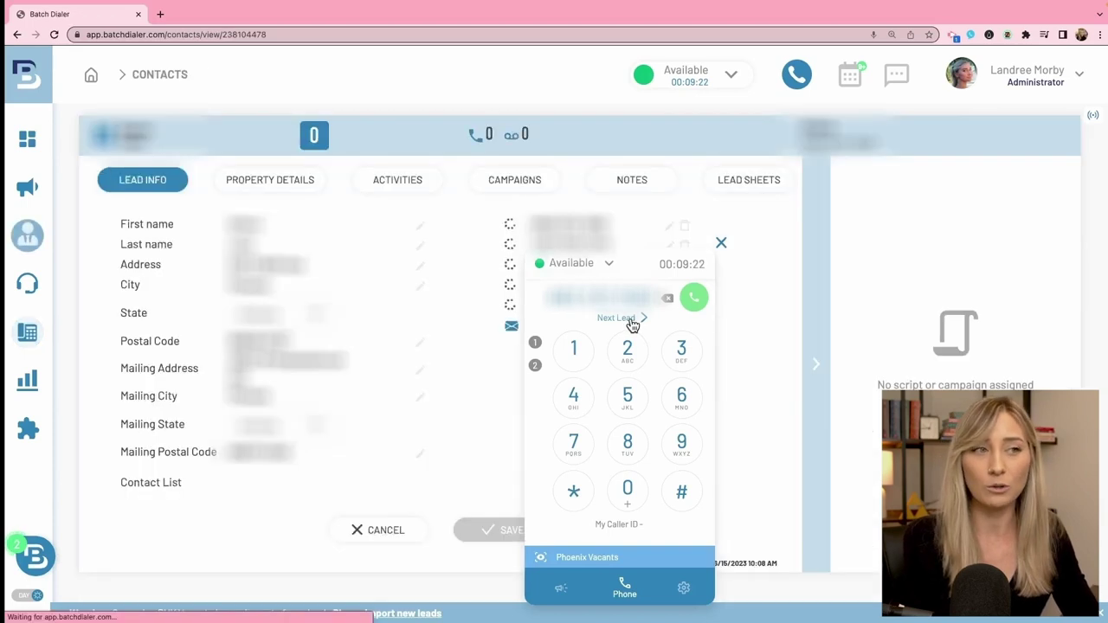
Move the dialer aside, check which campaigns can be joined, and return to its keypad
drag(650, 264, 730, 218)
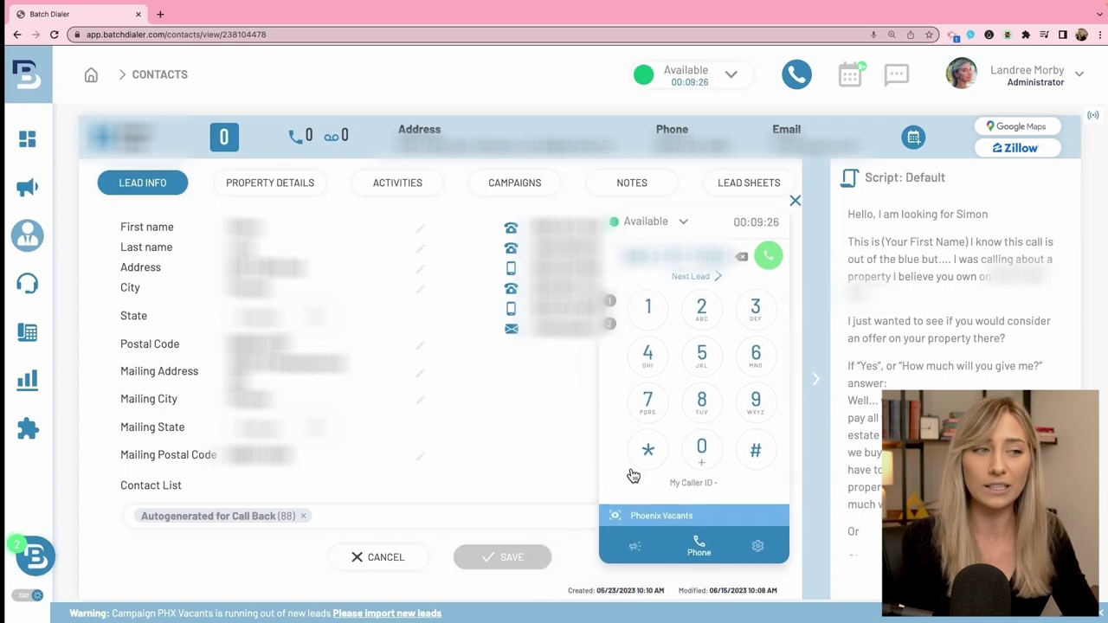
click(634, 552)
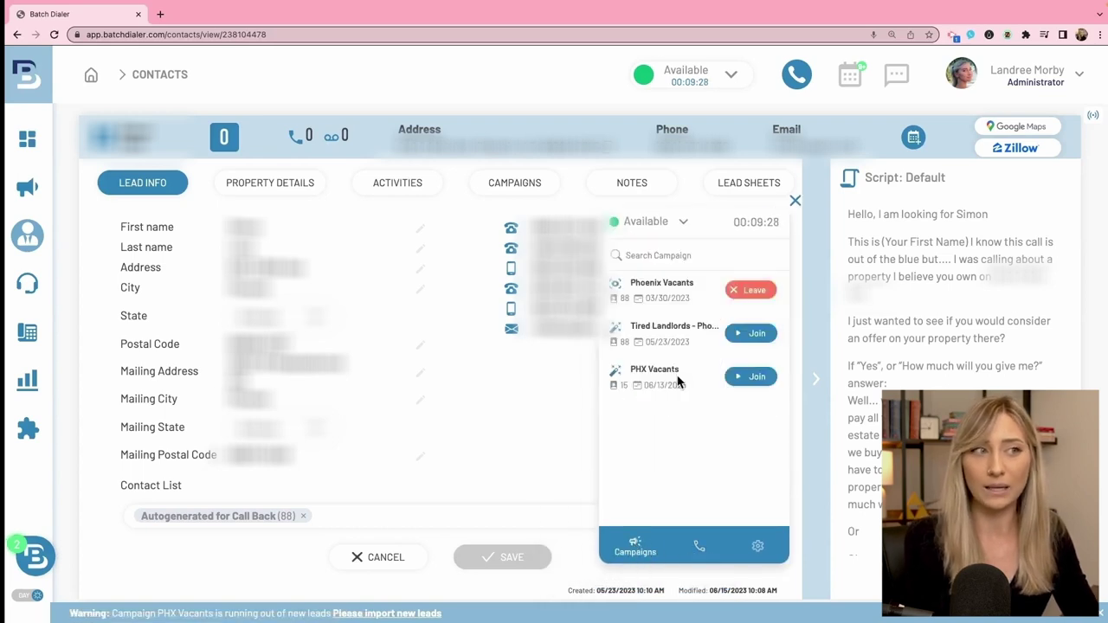
click(699, 547)
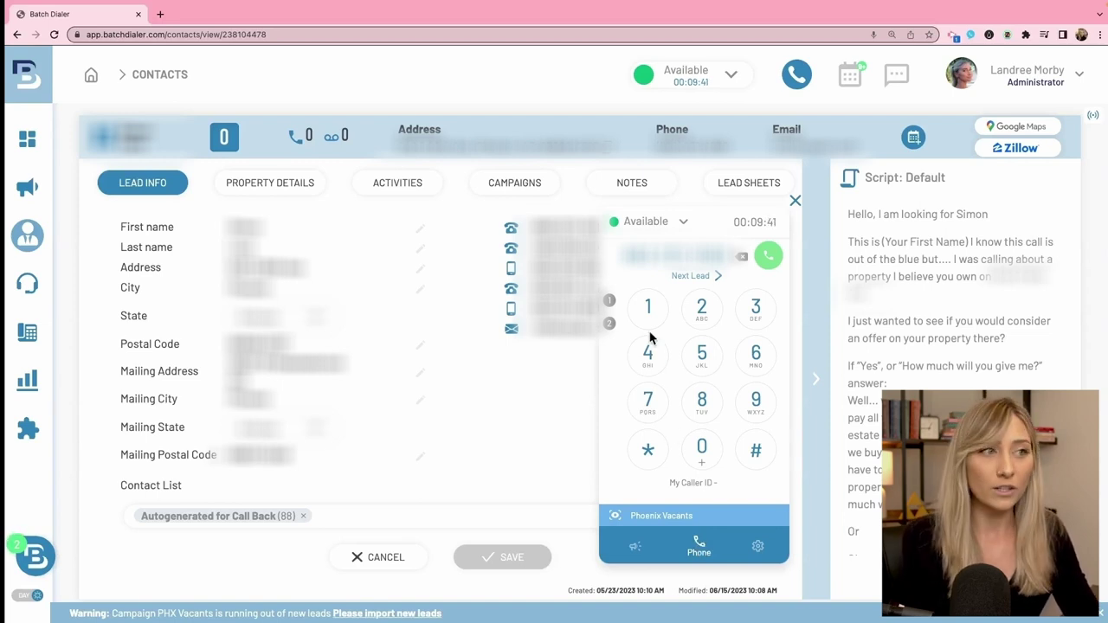
Call the loaded lead, then hang up and log the call result as Do Not Call
click(770, 258)
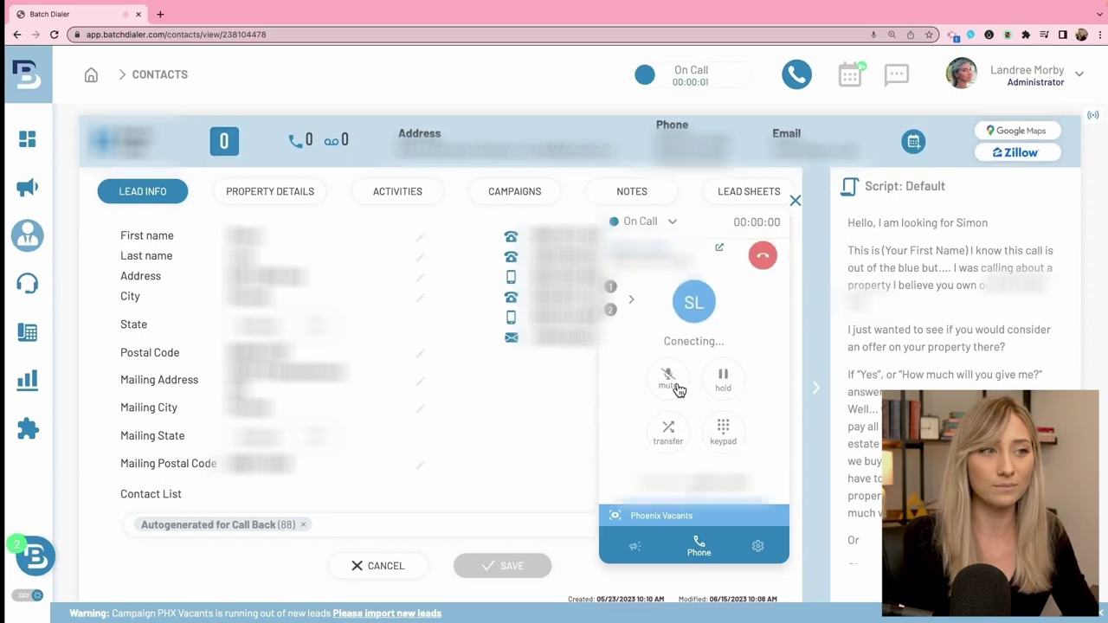
click(763, 257)
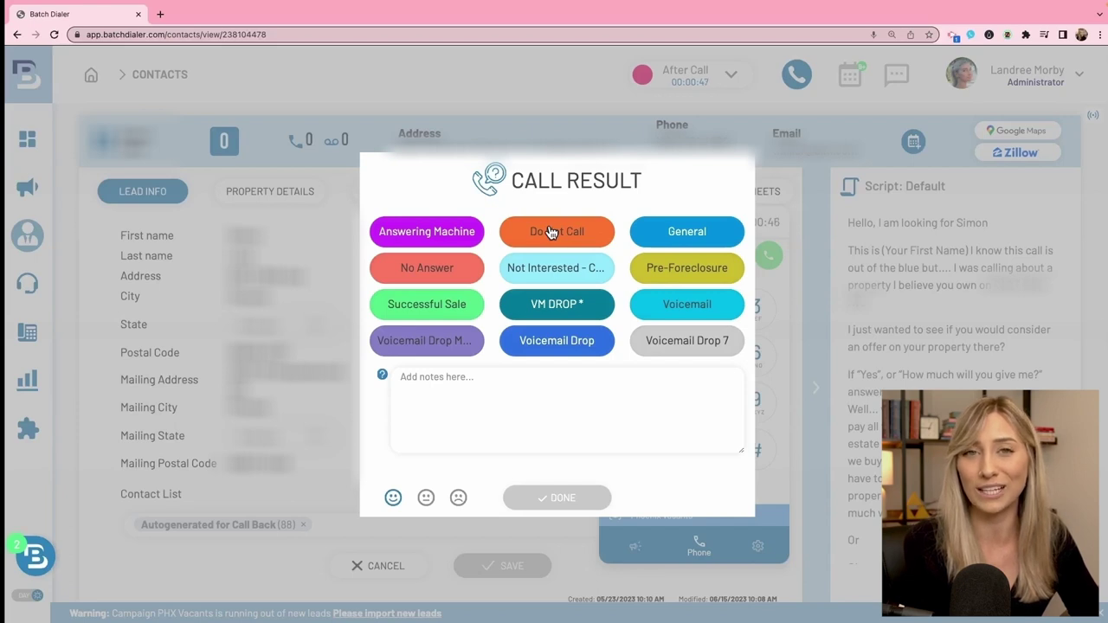
click(550, 231)
click(554, 498)
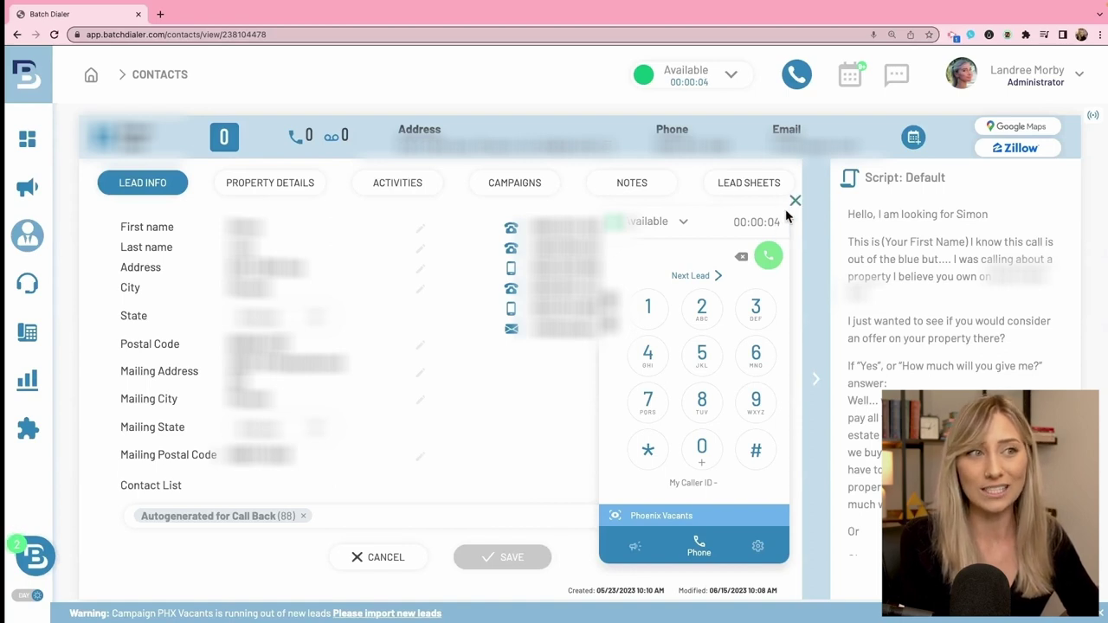
Close the dialer and view the lead sheet on the contact's record
click(795, 206)
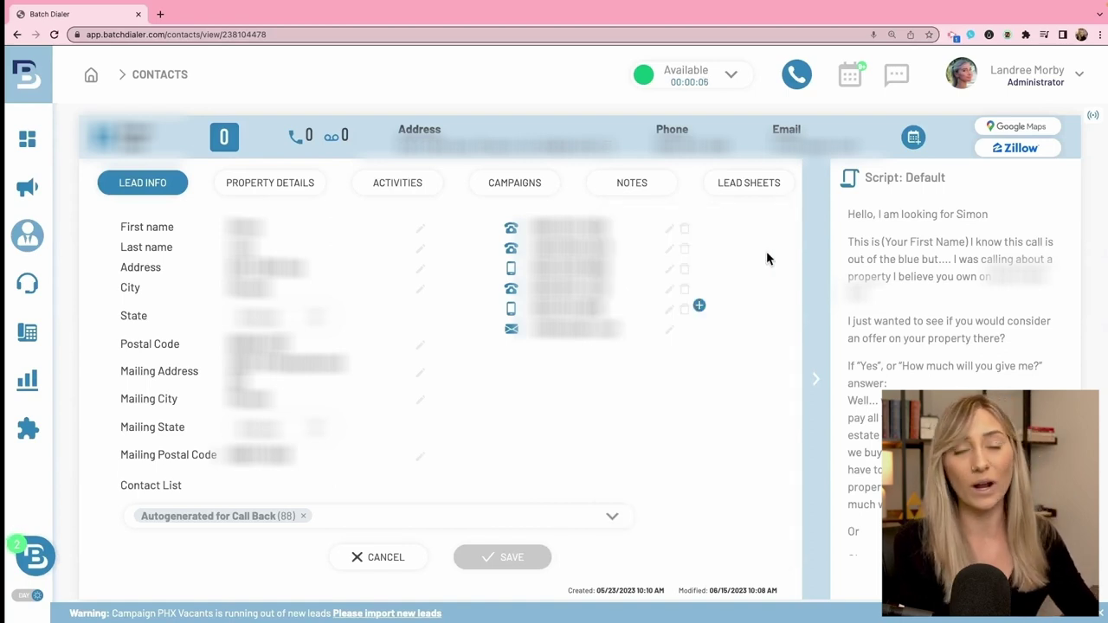
click(746, 189)
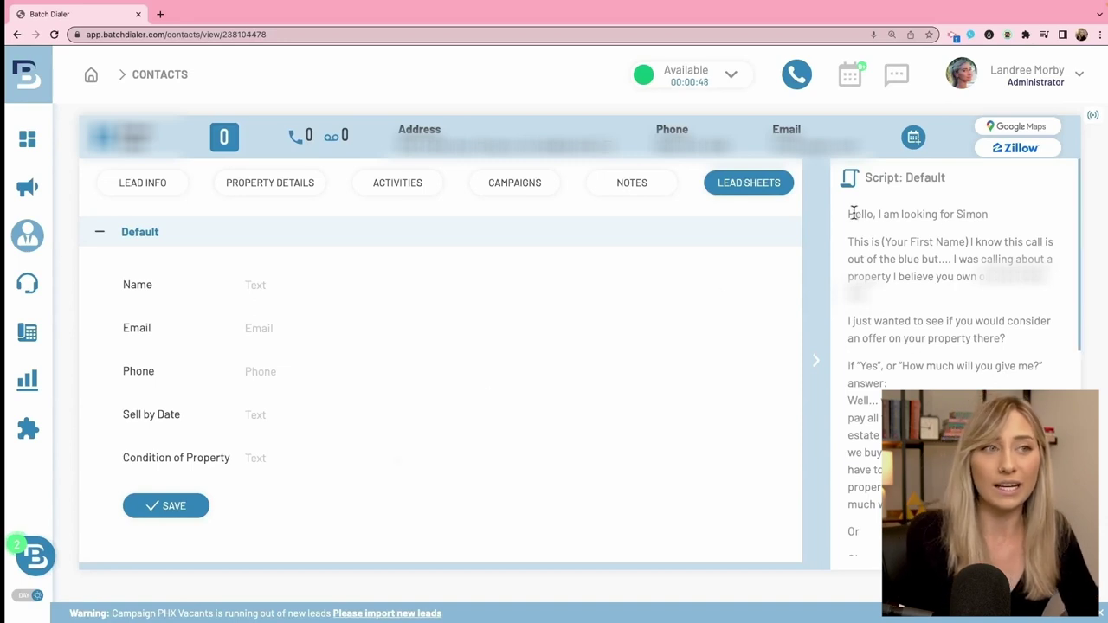
Go to the account settings and show the list of lead sheets
click(1047, 74)
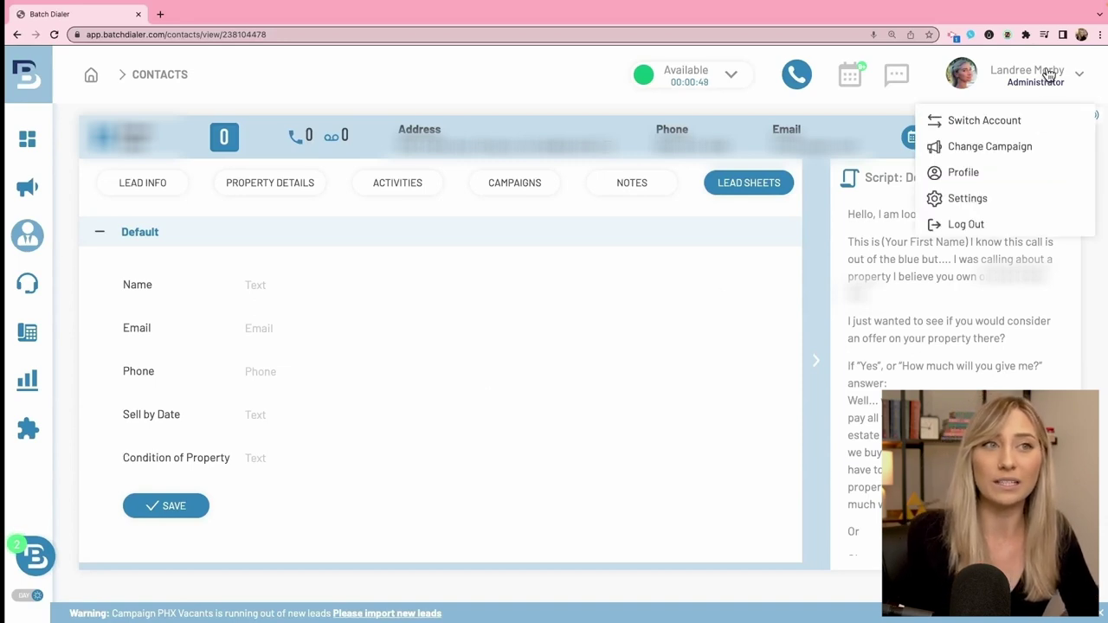
click(971, 199)
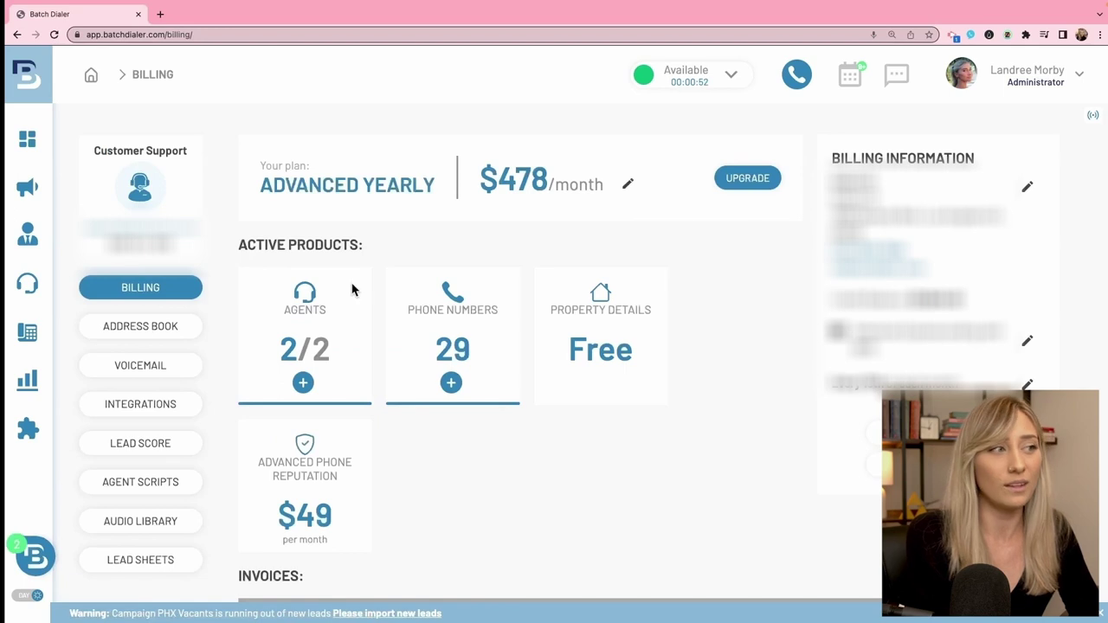
click(135, 564)
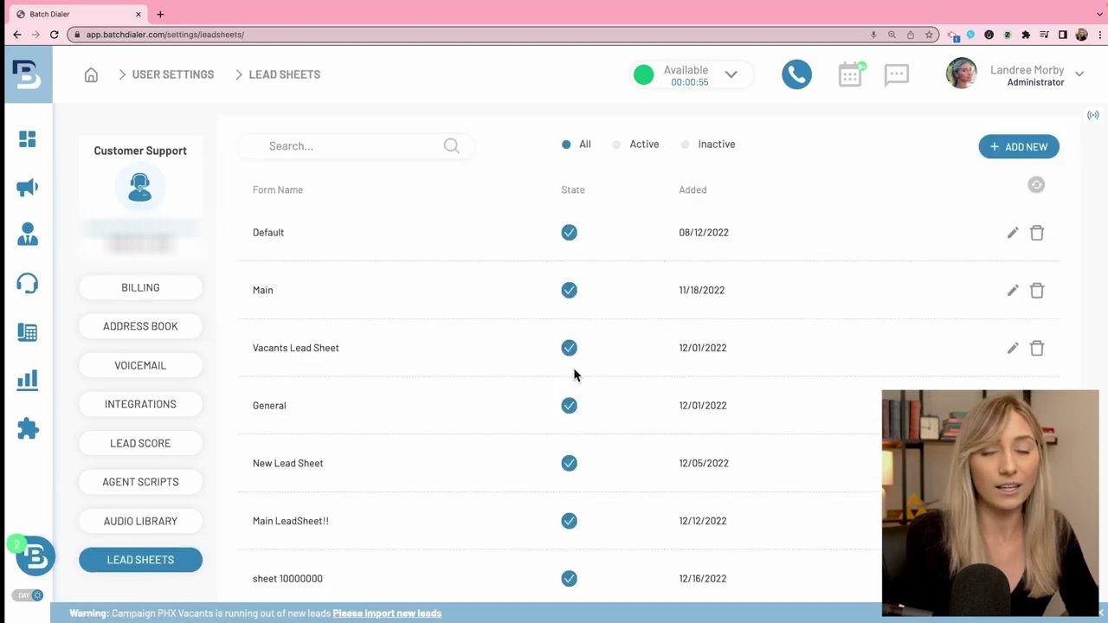
Create a new lead sheet with Text, Email, Address, Phone and Text Area fields, in that order
click(1014, 147)
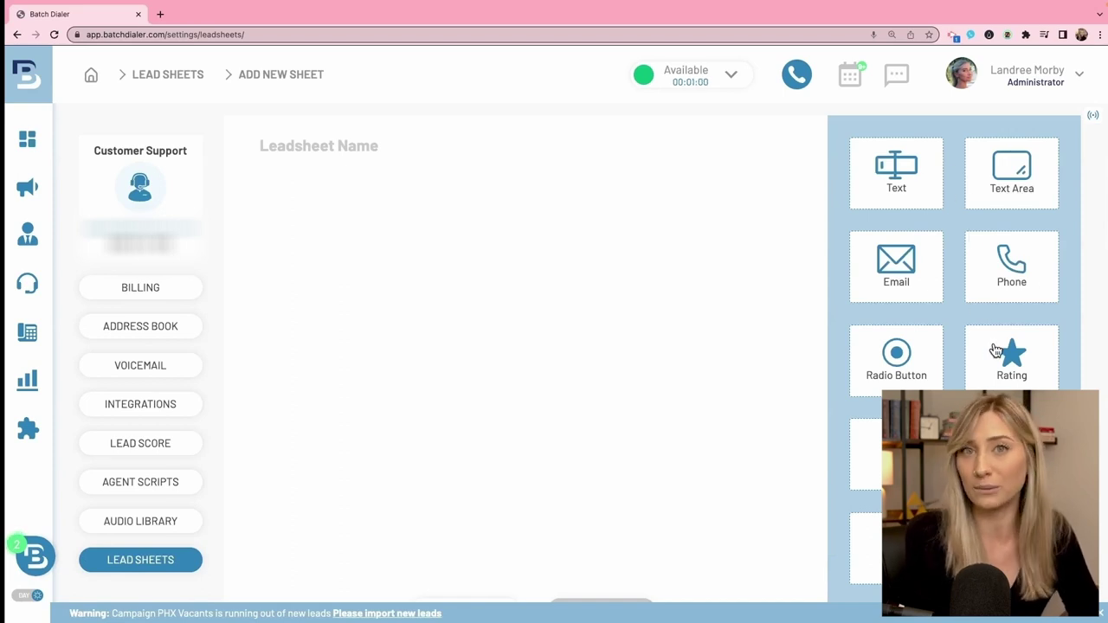
click(899, 180)
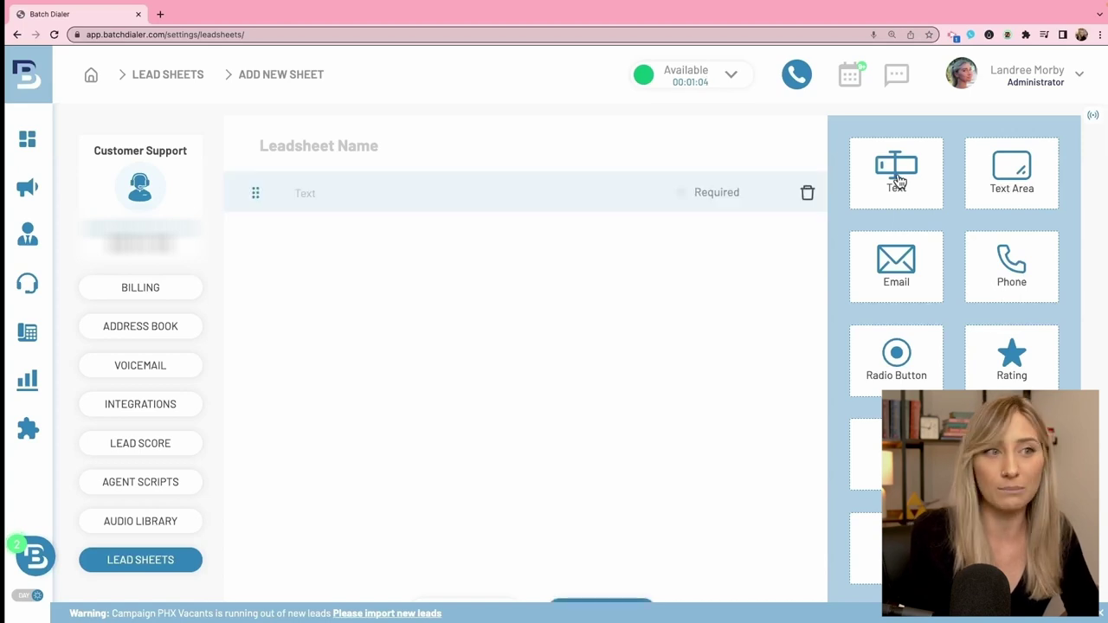
click(906, 279)
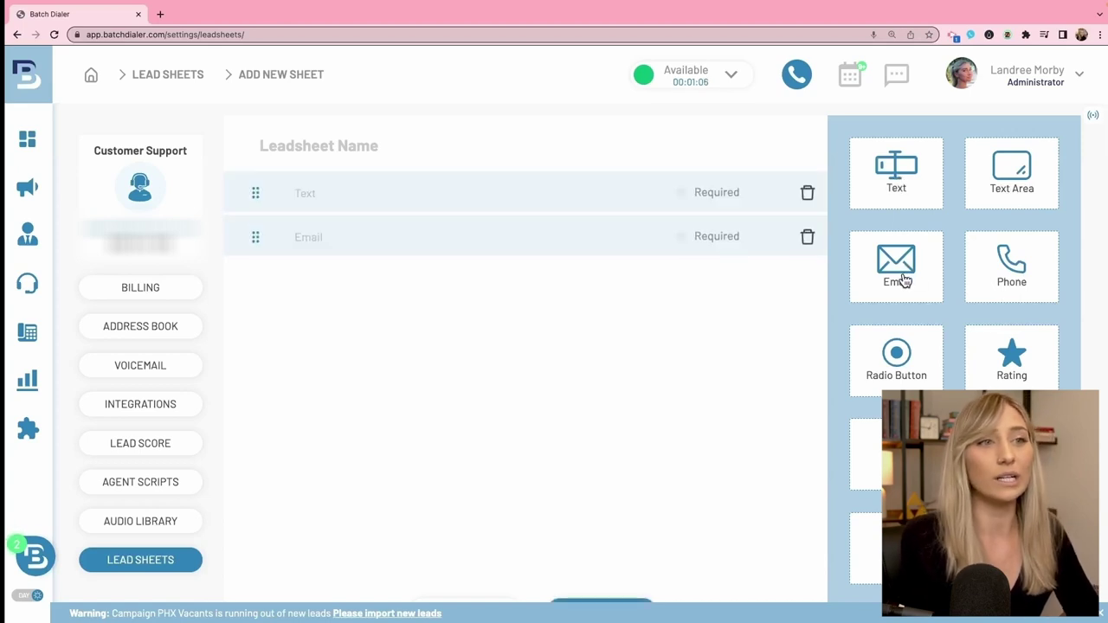
click(900, 450)
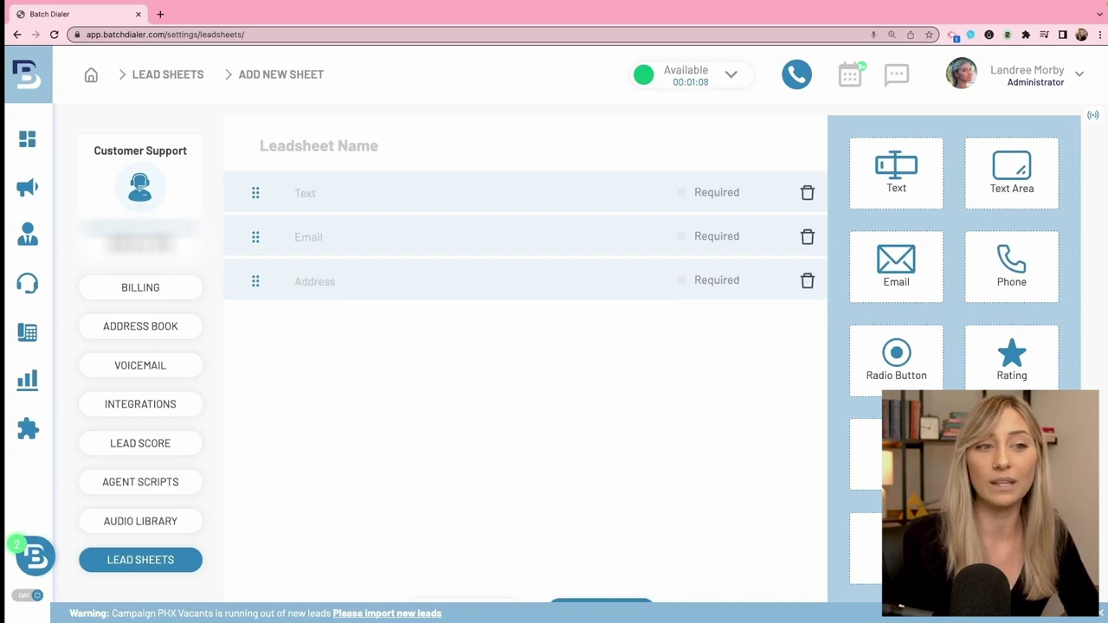
click(1018, 275)
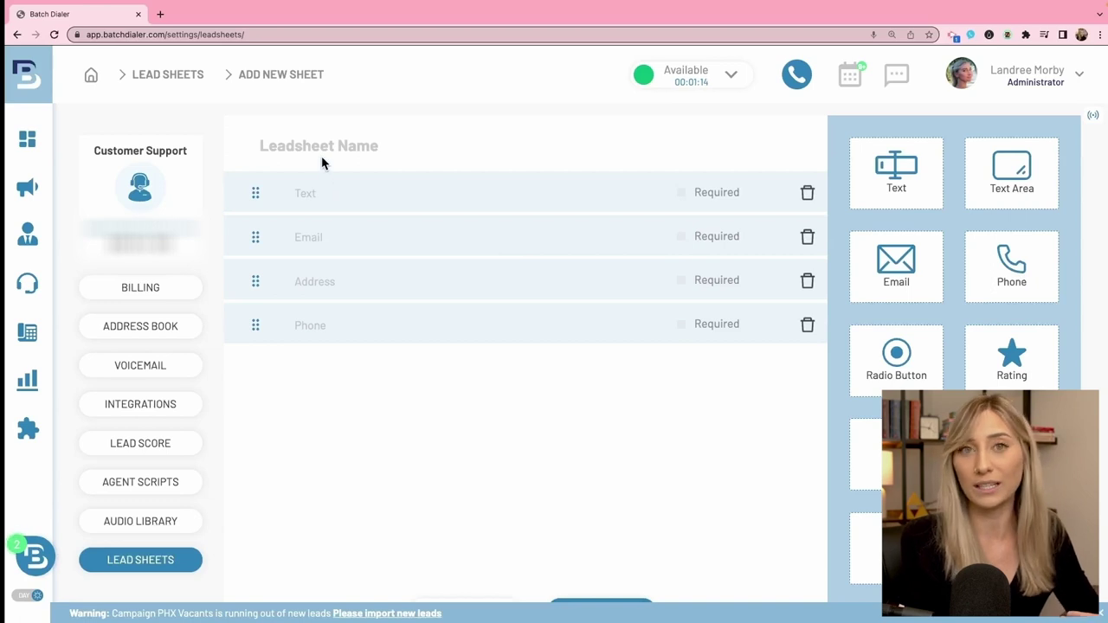
click(1014, 182)
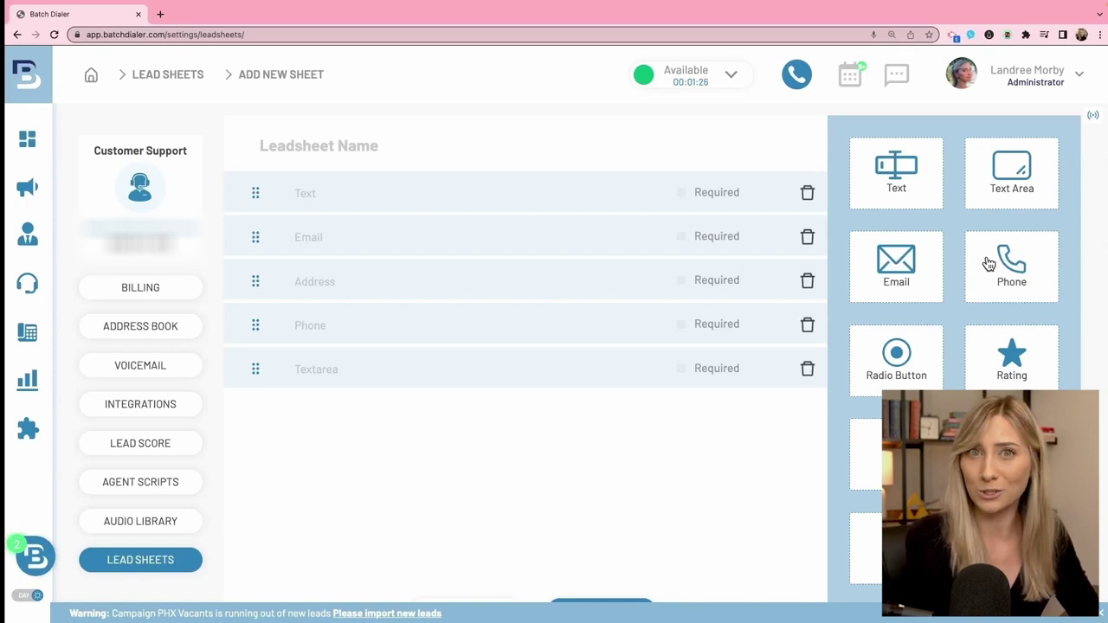
Name the new lead sheet "Leadsheet ex" and confirm the name
click(360, 147)
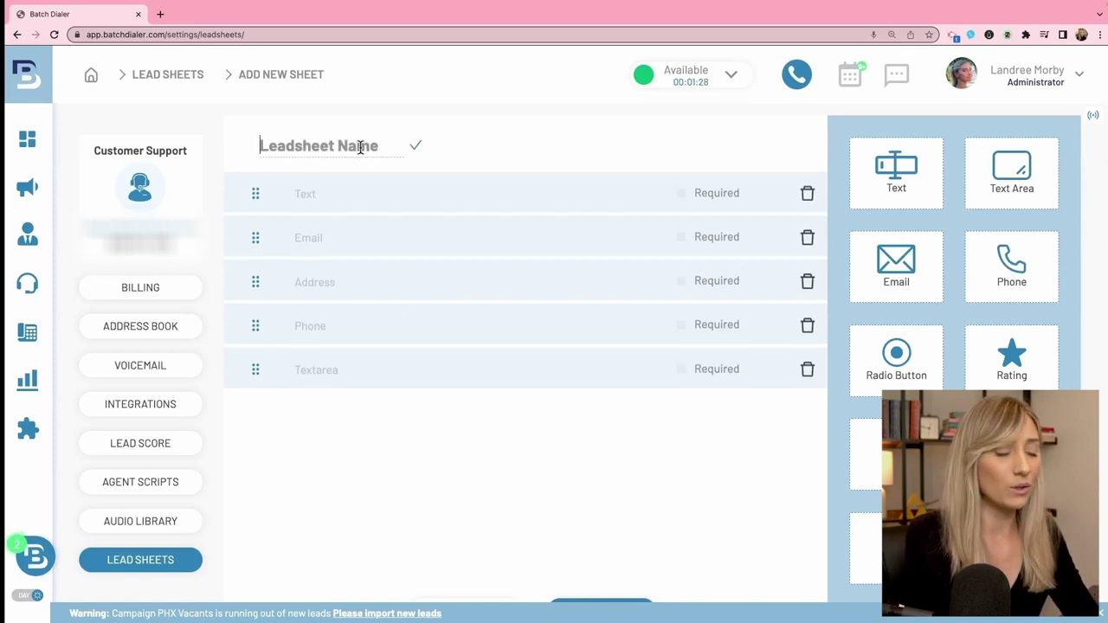
text(Leads)
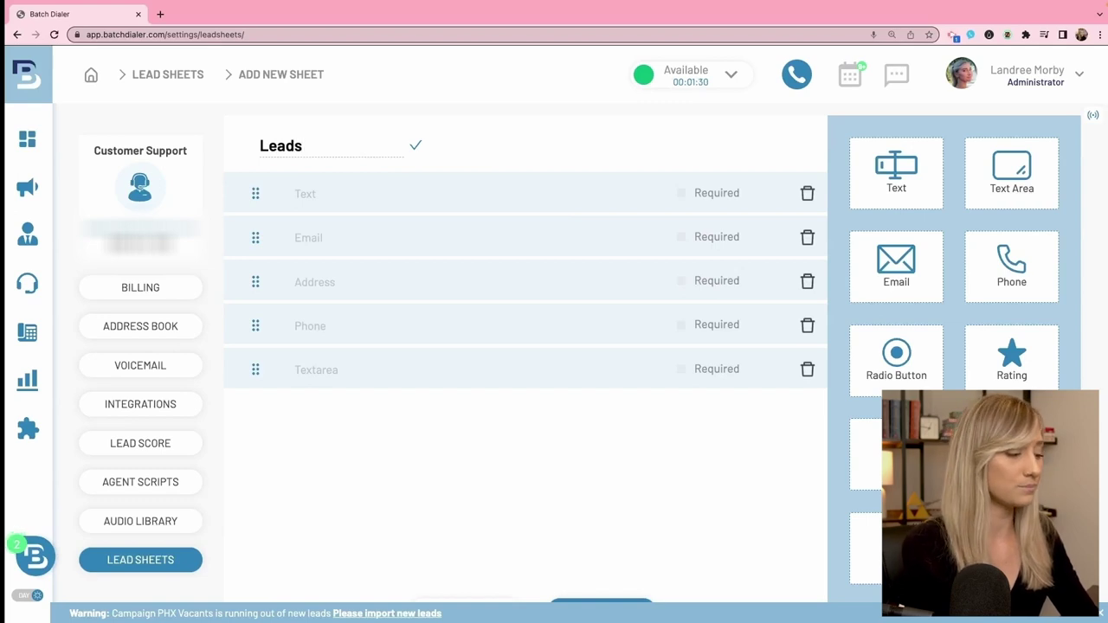
text(heet ex)
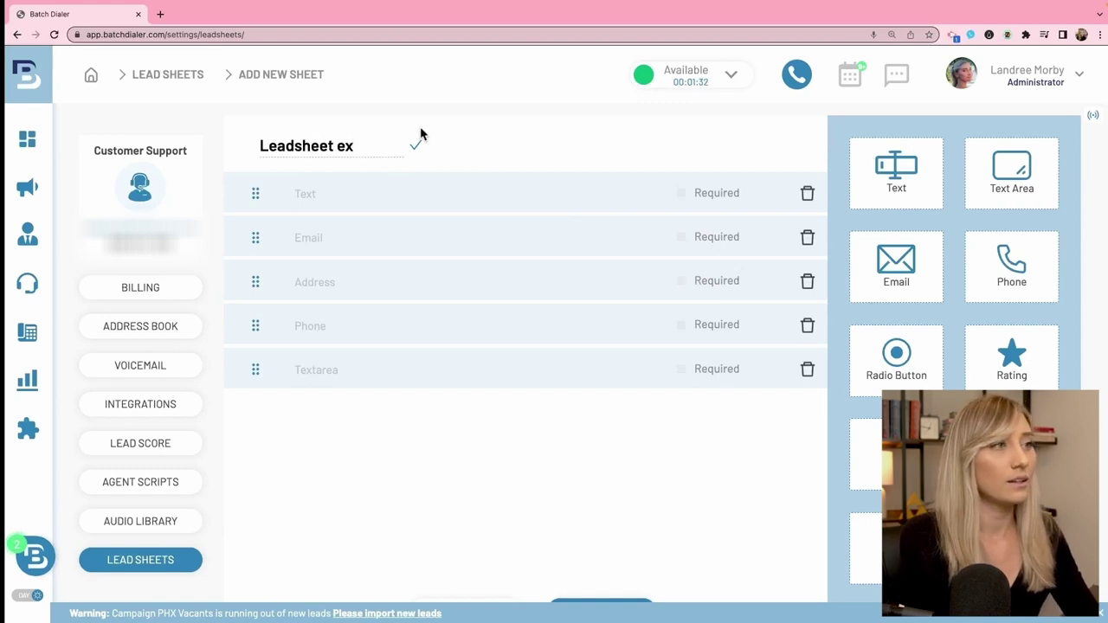
click(415, 147)
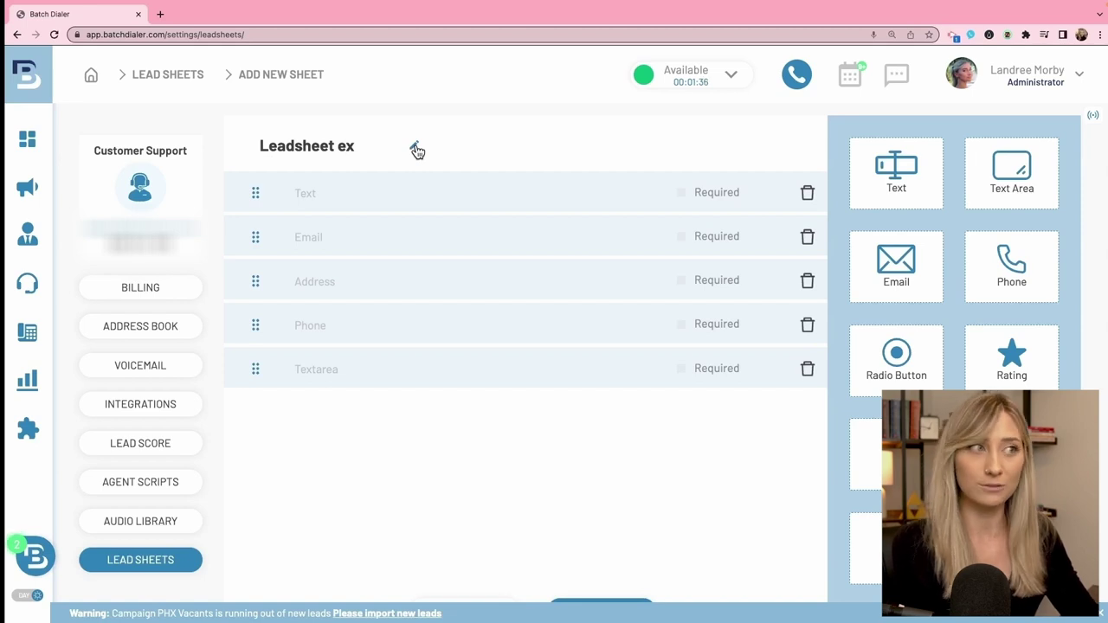
Label the lead sheet's Text field "name" and confirm the label
click(334, 191)
text(na)
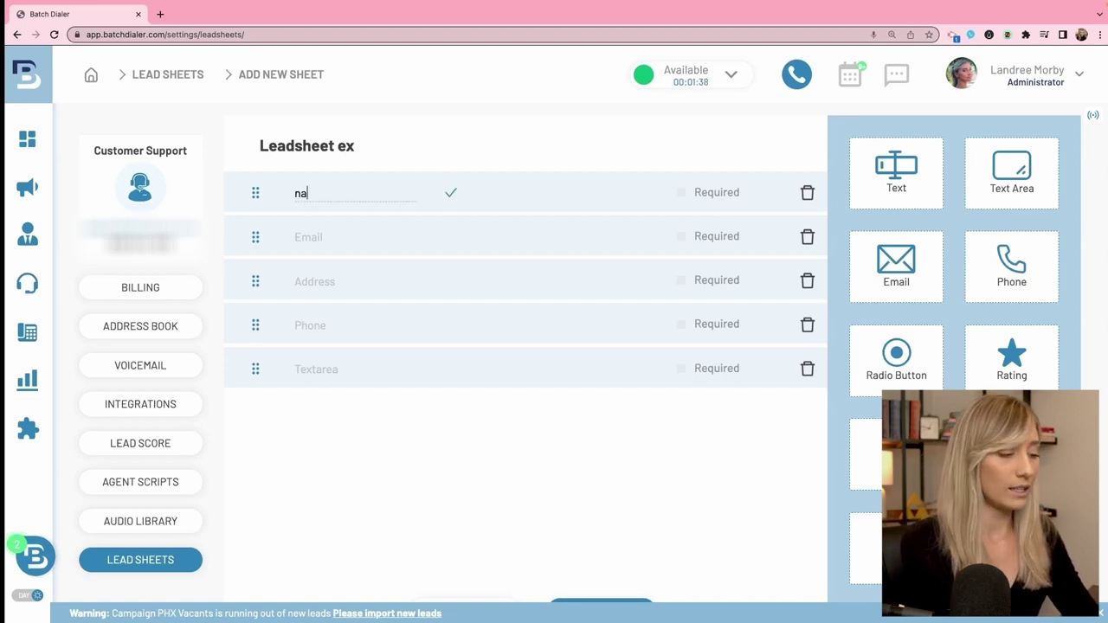
text(me)
click(450, 194)
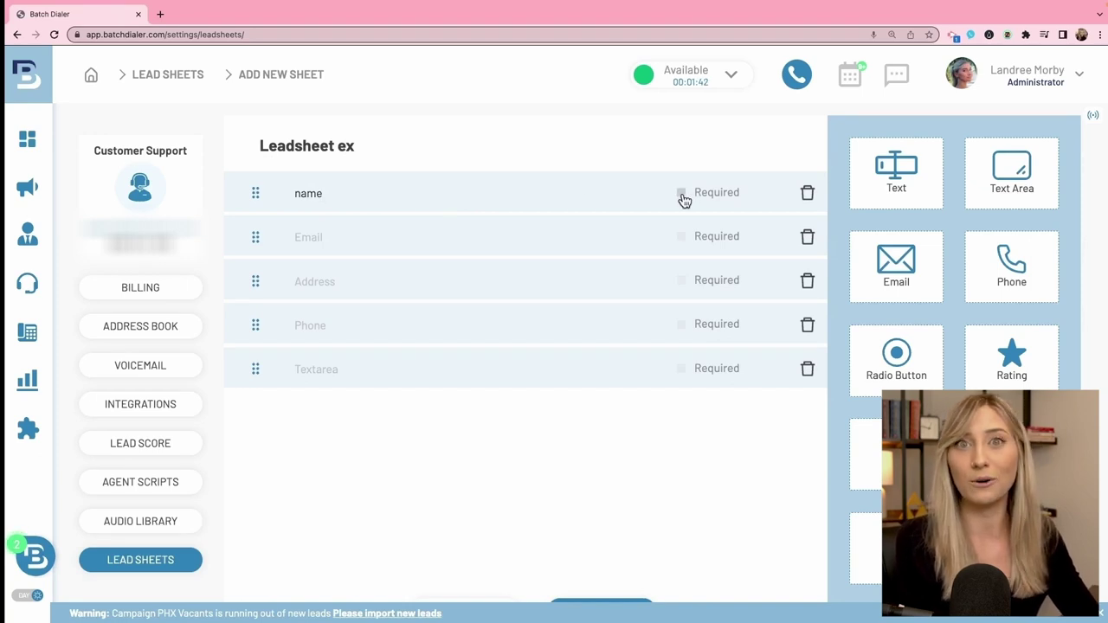
Label the lead sheet's Textarea field "Condition" and confirm the label
click(346, 242)
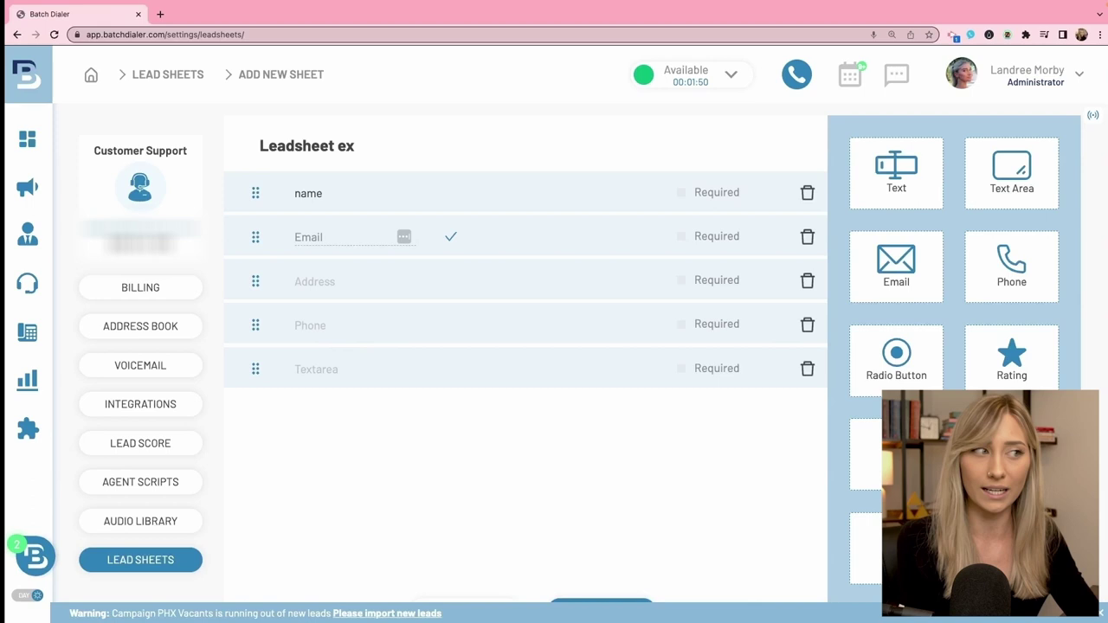
click(329, 370)
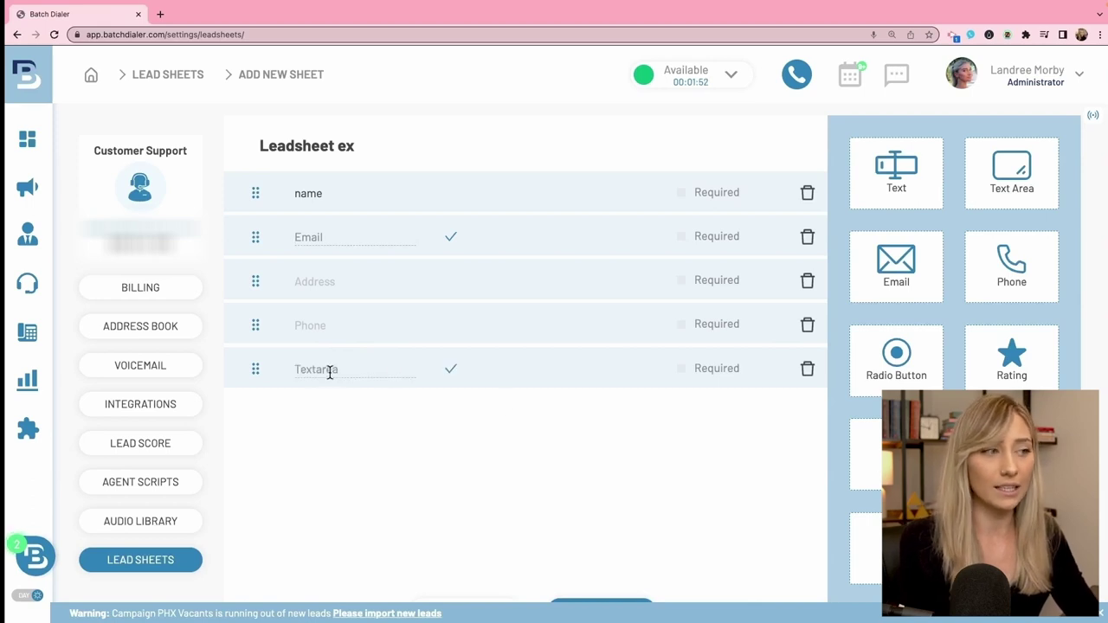
text(Codit)
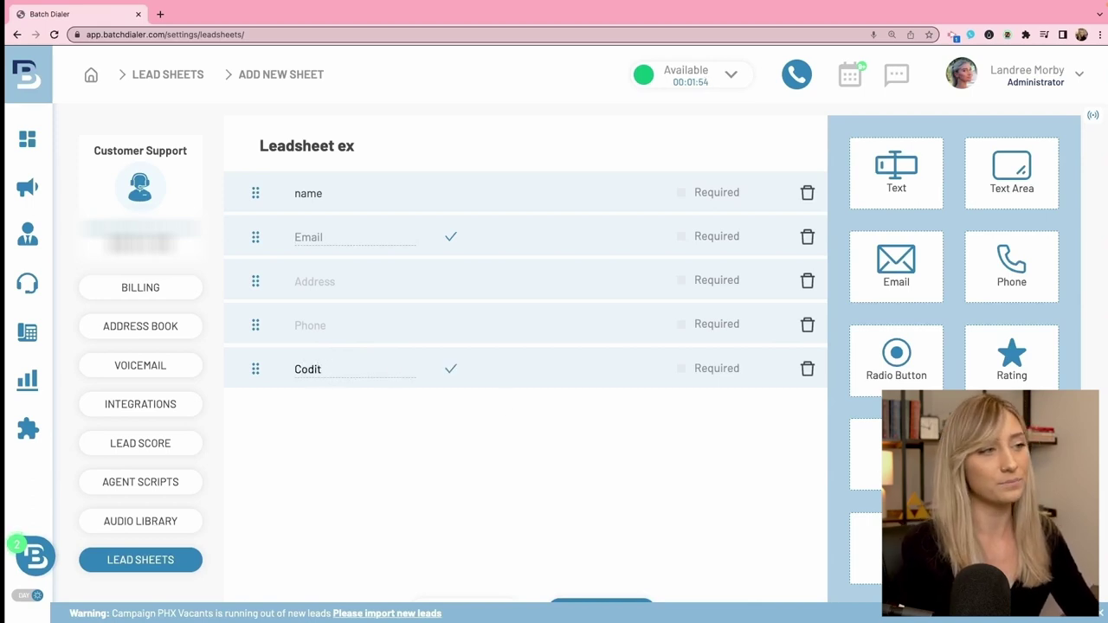
text(tion)
key(BackSpace)
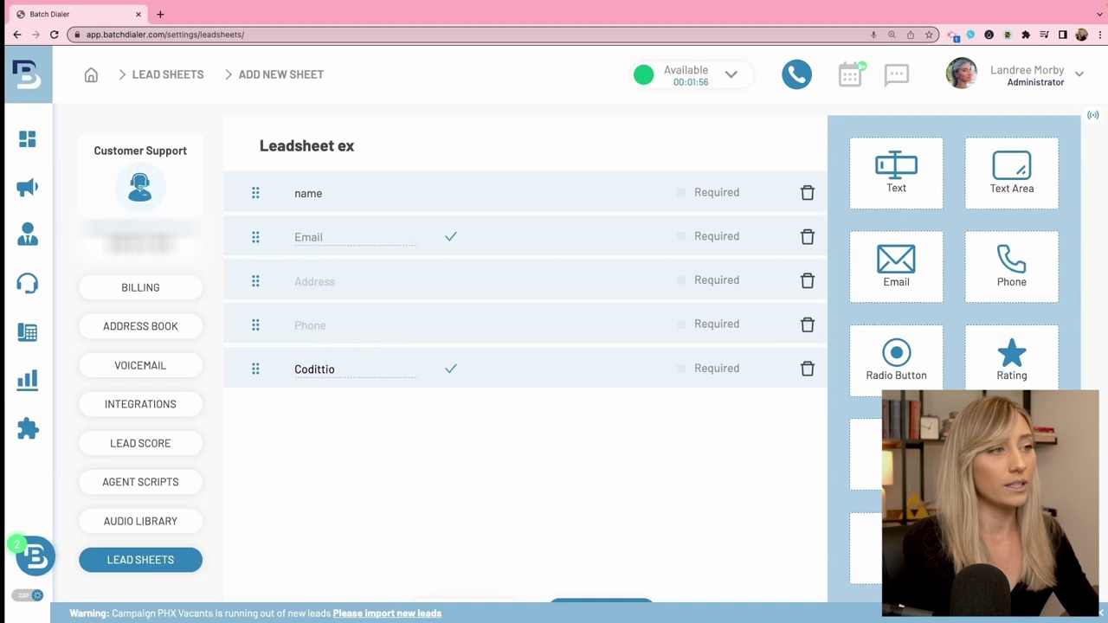
key(BackSpace)
key(BackSpace)
key(BackSpace)
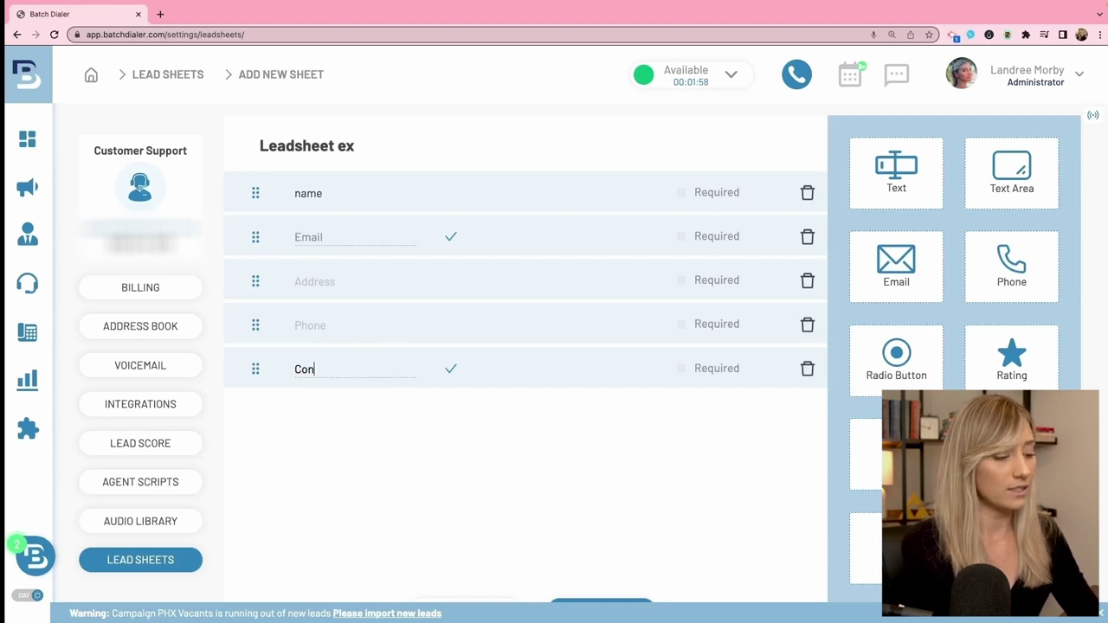
text(dition)
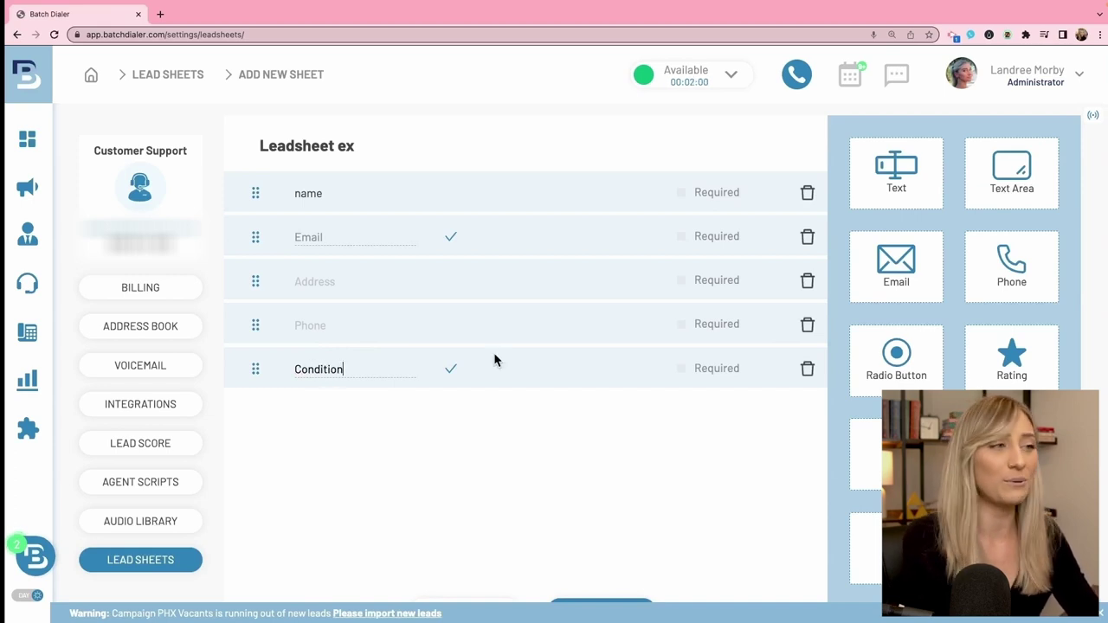
click(451, 372)
scroll(520, 431, down, 1)
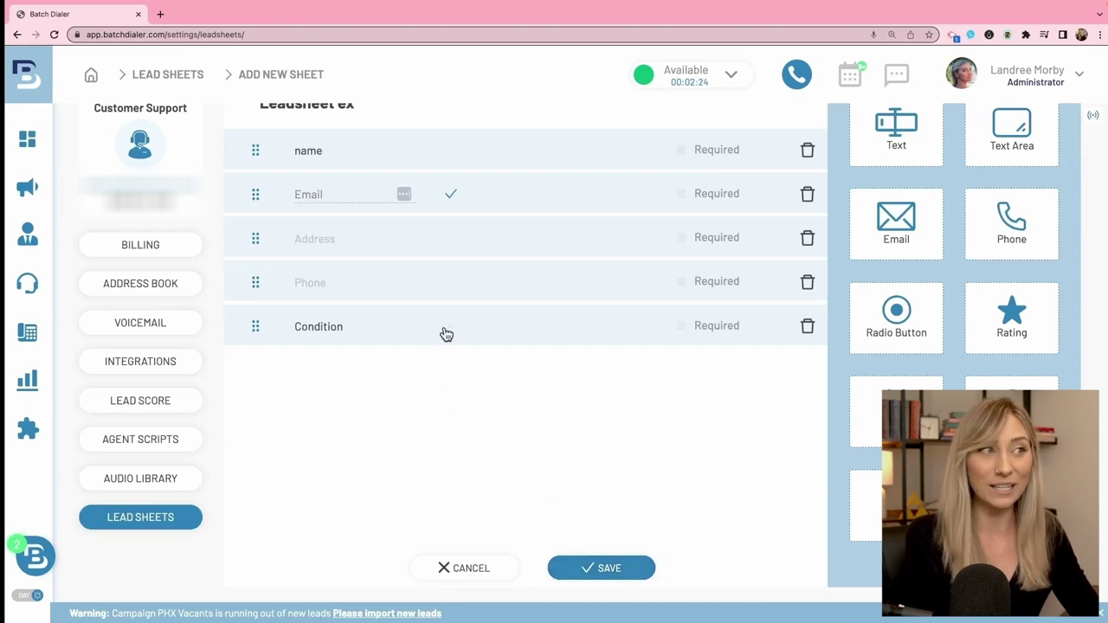
Go to the campaigns list and open the PHX Vacants campaign for editing
click(30, 192)
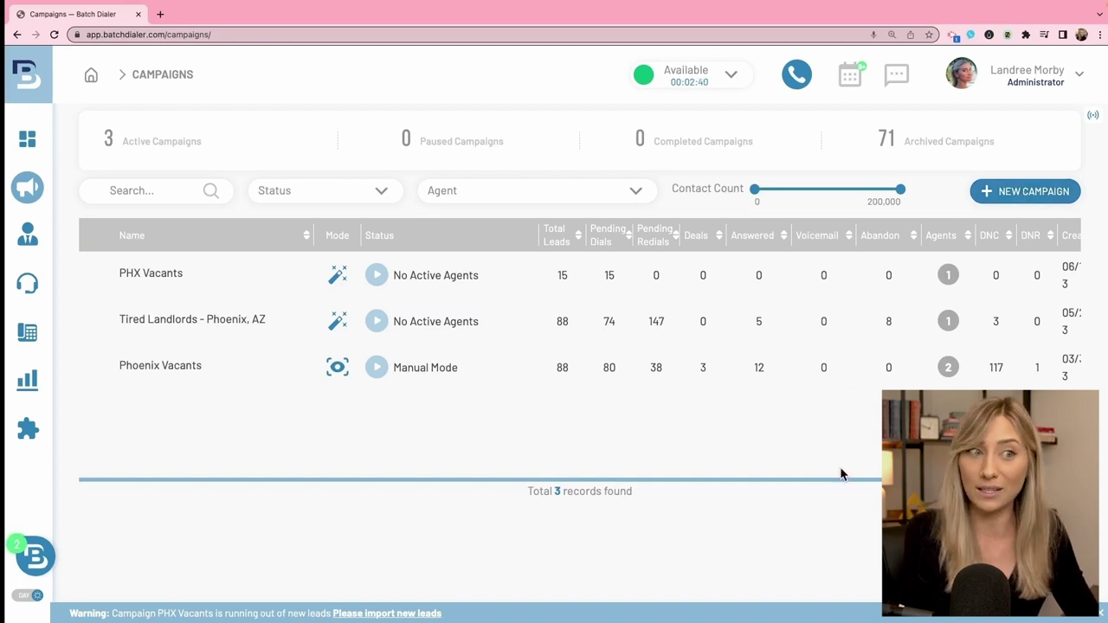
scroll(833, 485, right, 3)
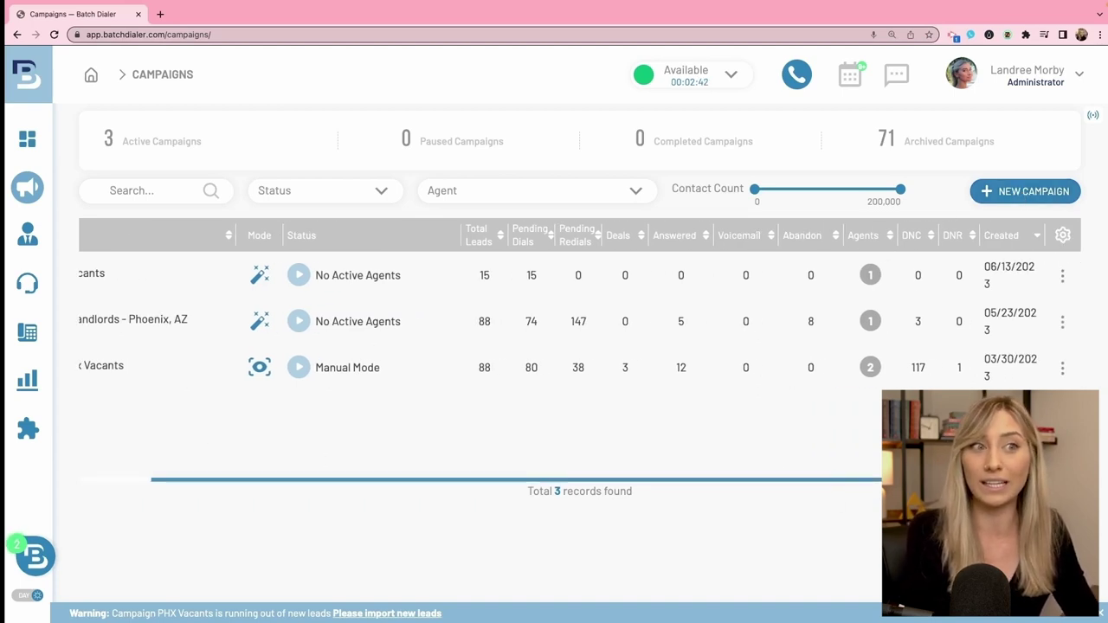
click(1064, 276)
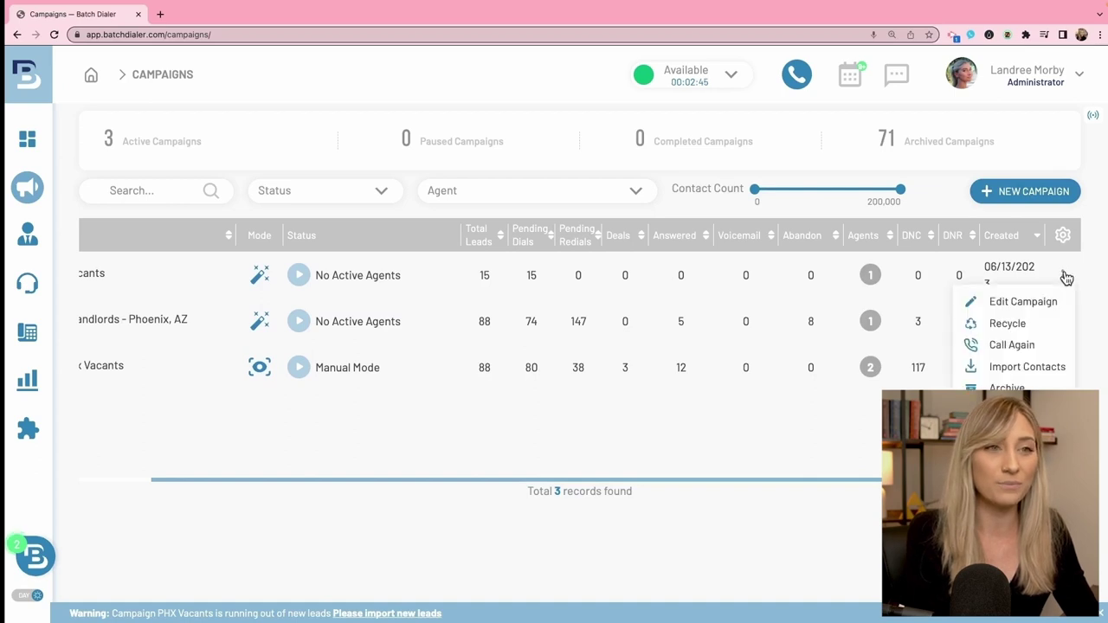
click(1025, 303)
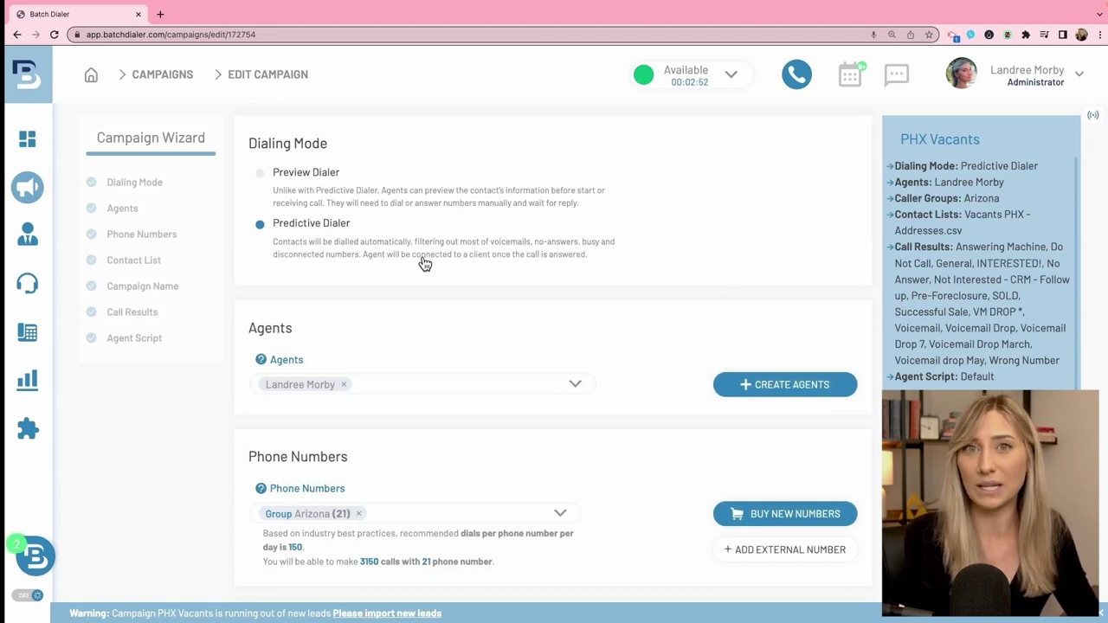
Review the PHX Vacants campaign's settings, including the calls order and dialing behavior in the advanced configuration, and save the campaign
scroll(435, 268, down, 5)
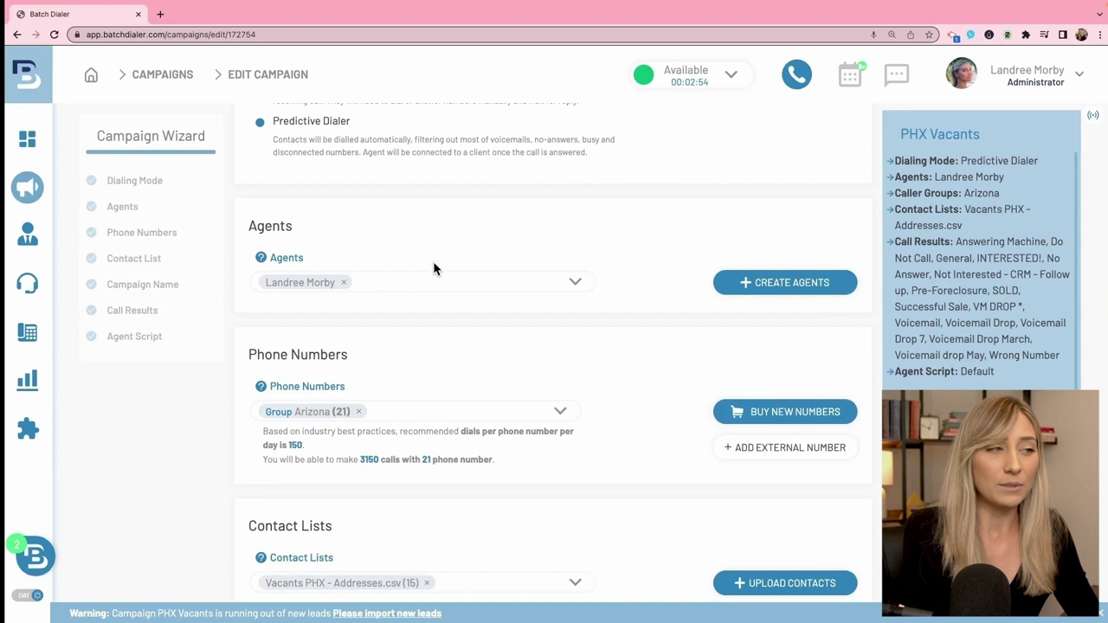
scroll(435, 268, down, 5)
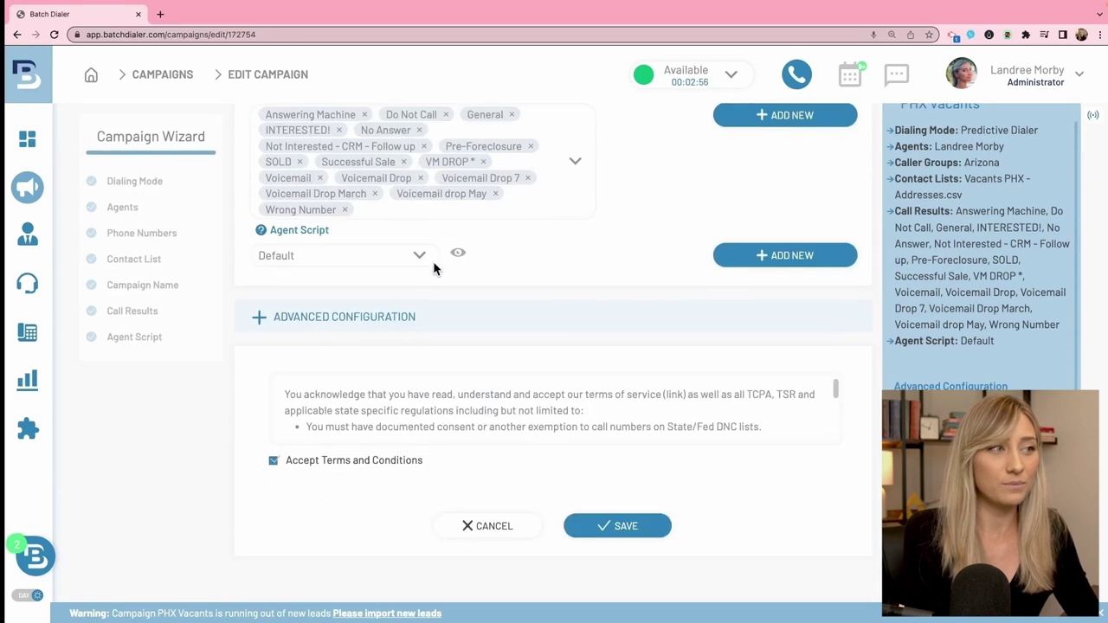
click(387, 320)
scroll(433, 311, down, 3)
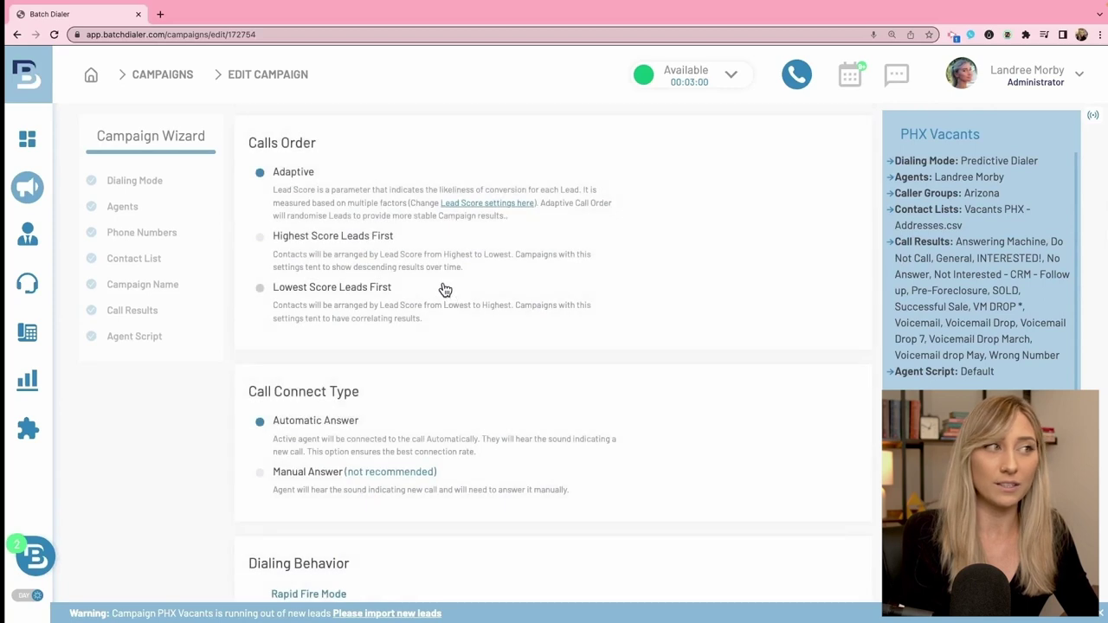
scroll(389, 277, up, 2)
scroll(455, 329, down, 5)
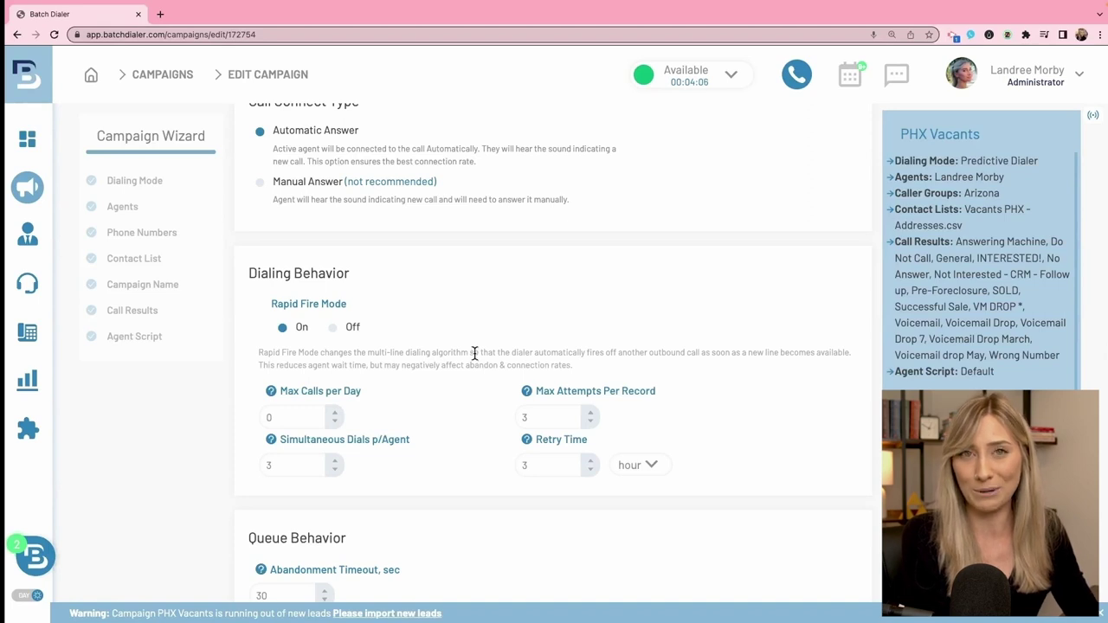
scroll(476, 356, down, 15)
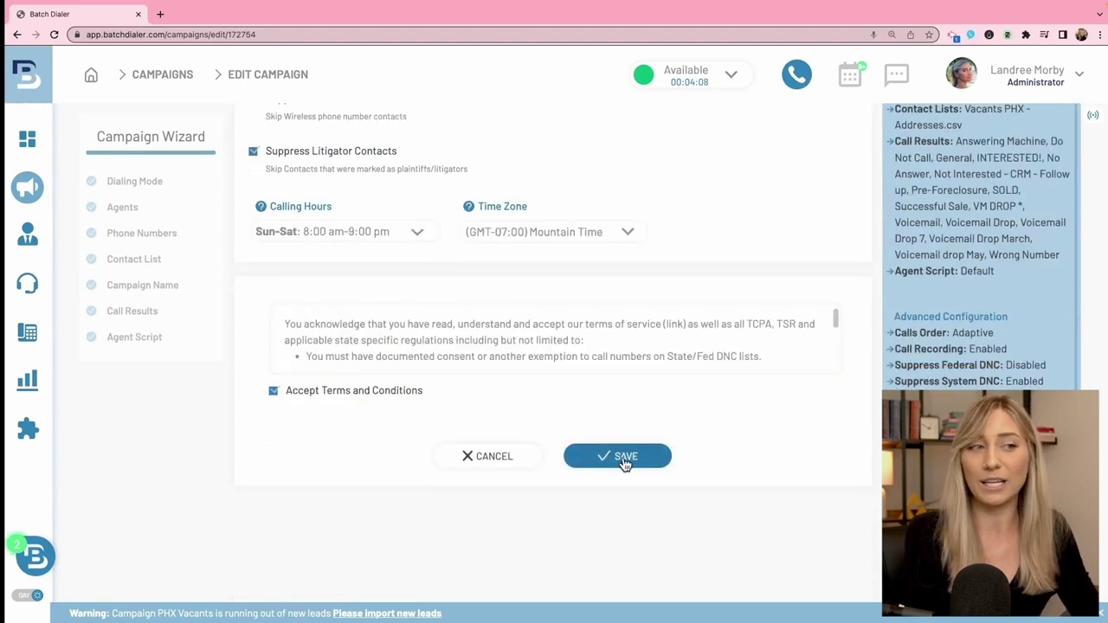
click(625, 458)
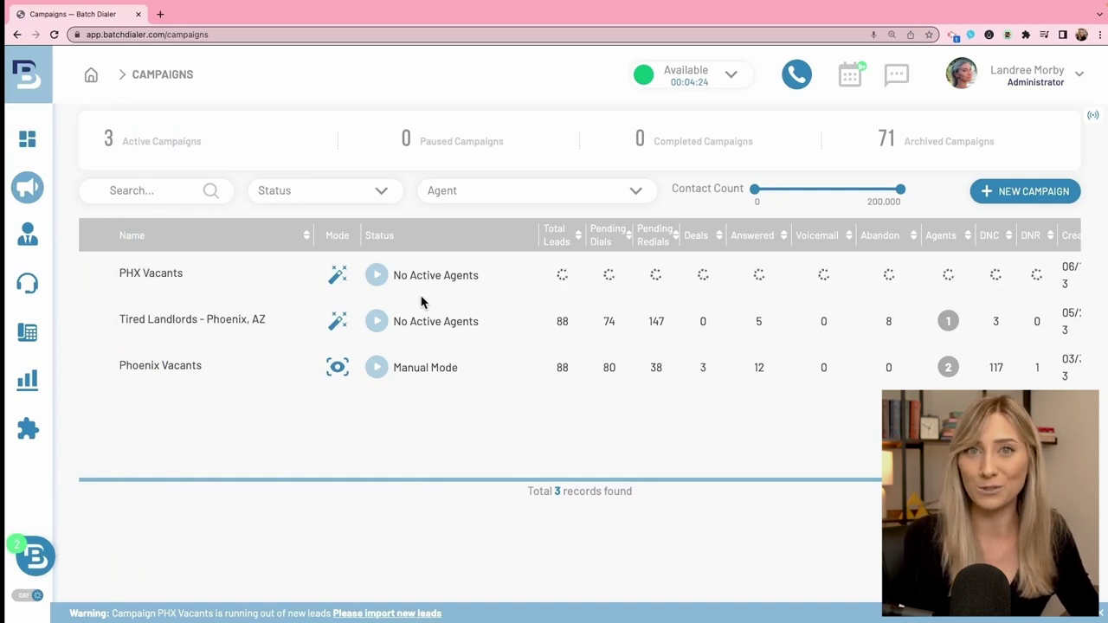
Leave the Phoenix Vacants campaign in the dialer and join the PHX Vacants predictive dialer campaign
click(796, 76)
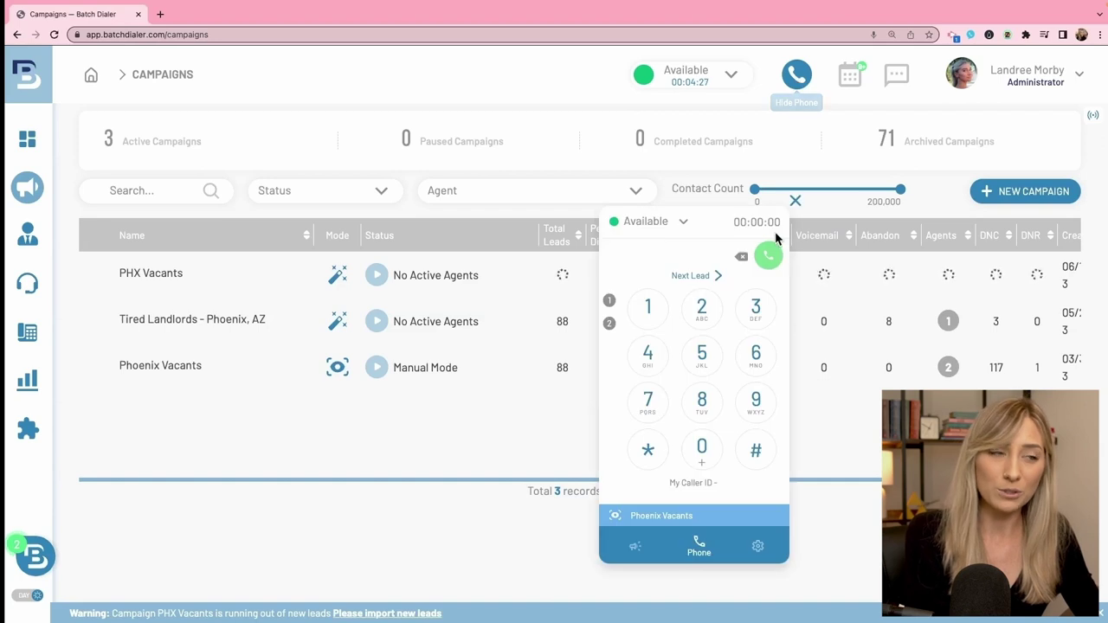
click(633, 547)
click(740, 292)
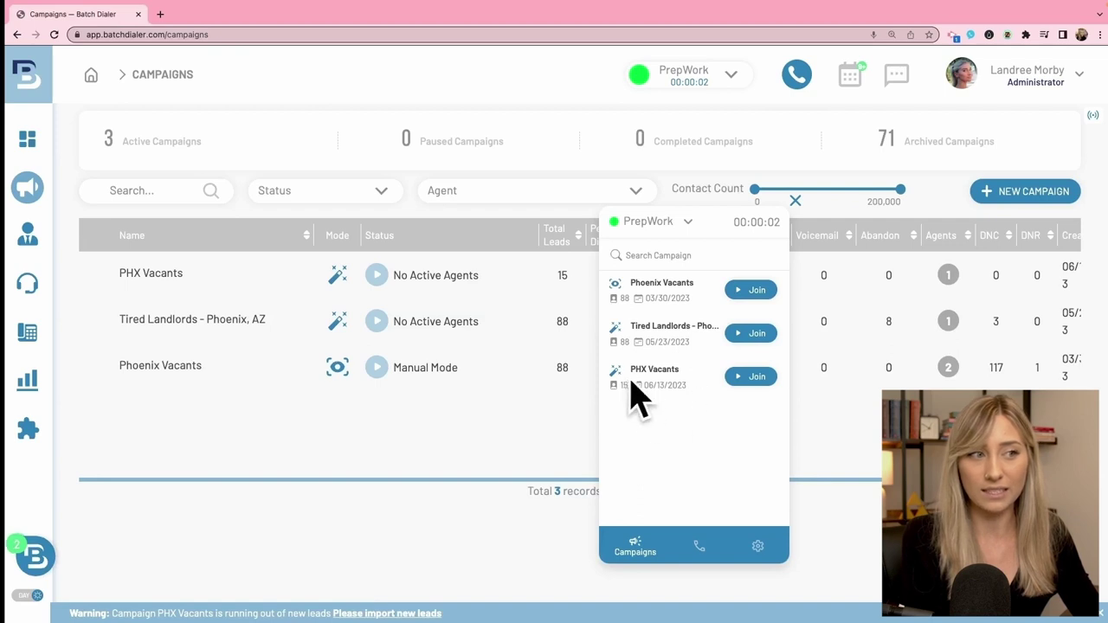
mouse_move(613, 376)
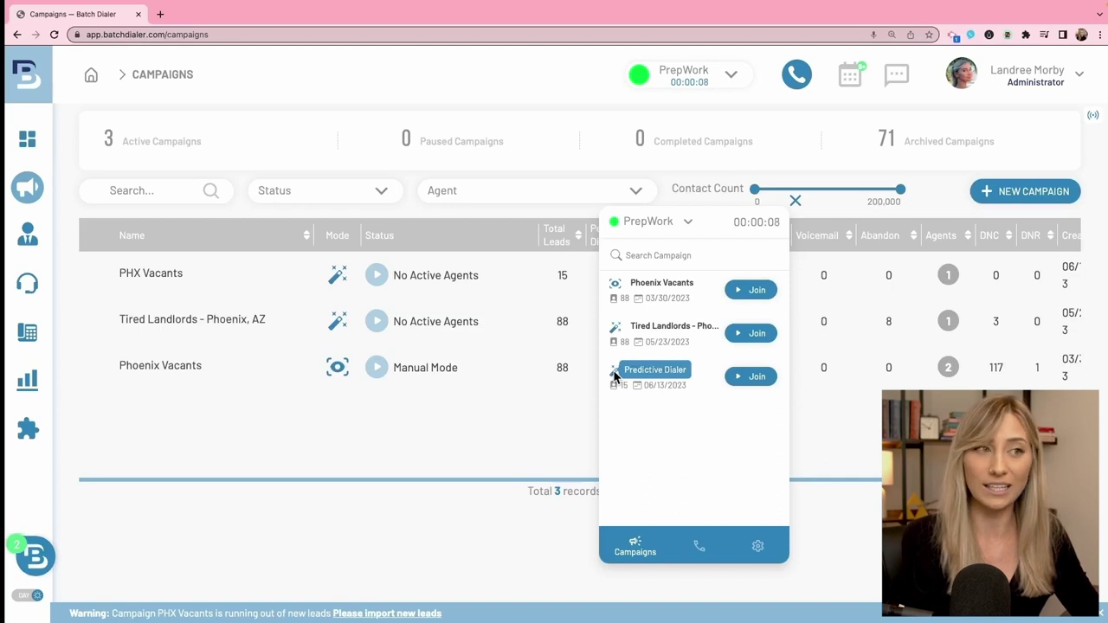
click(752, 376)
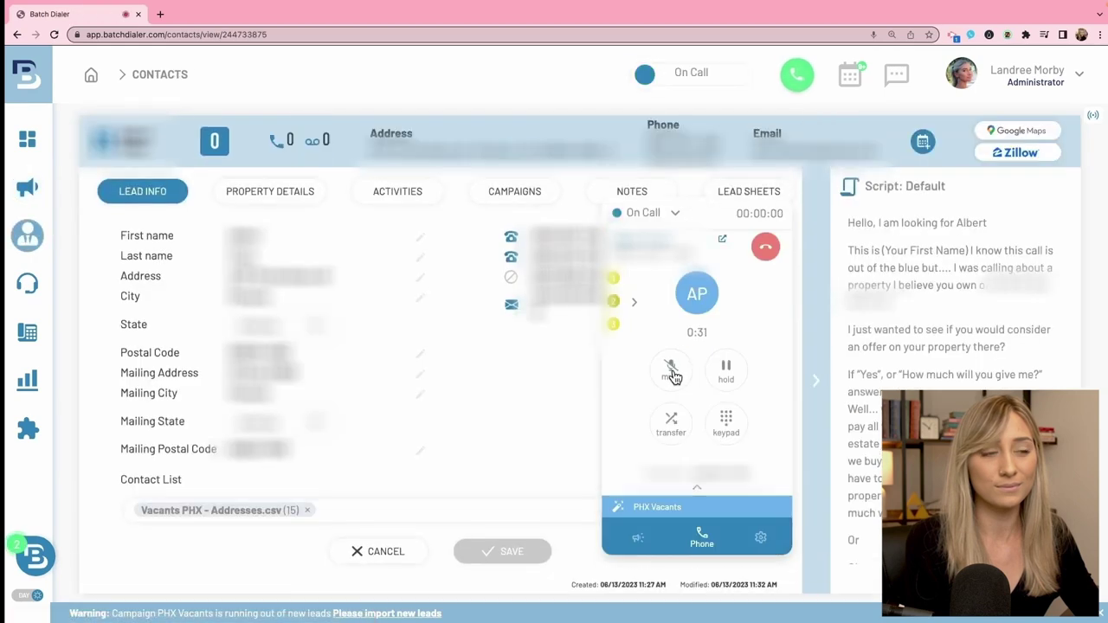
End the current call with the result No Answer, and end the following call with Do Not Call selected as its result
click(766, 249)
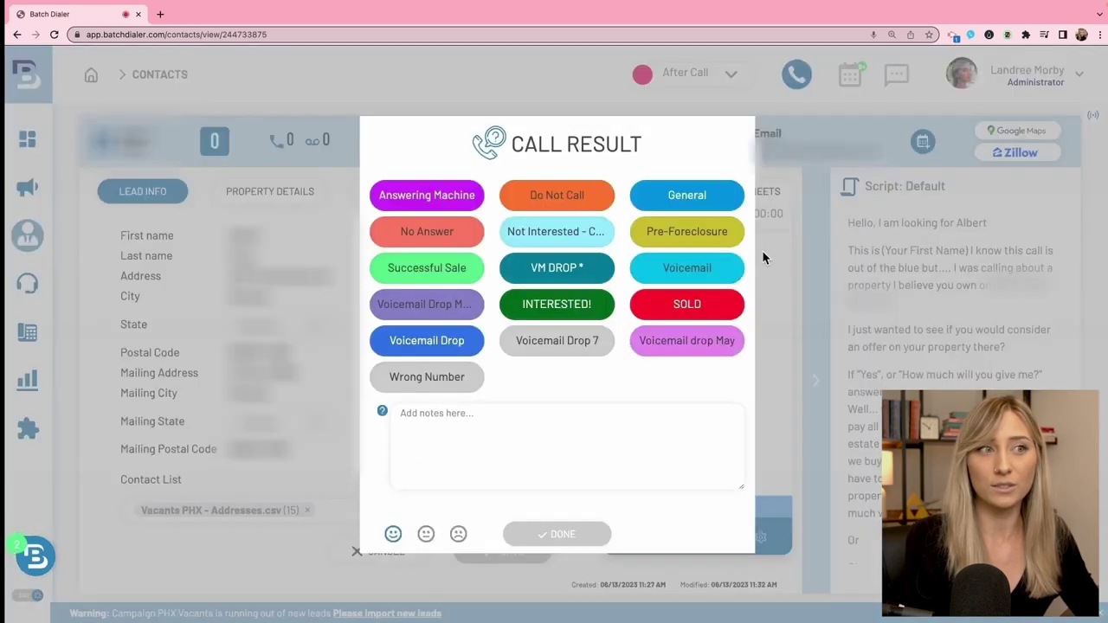
click(448, 241)
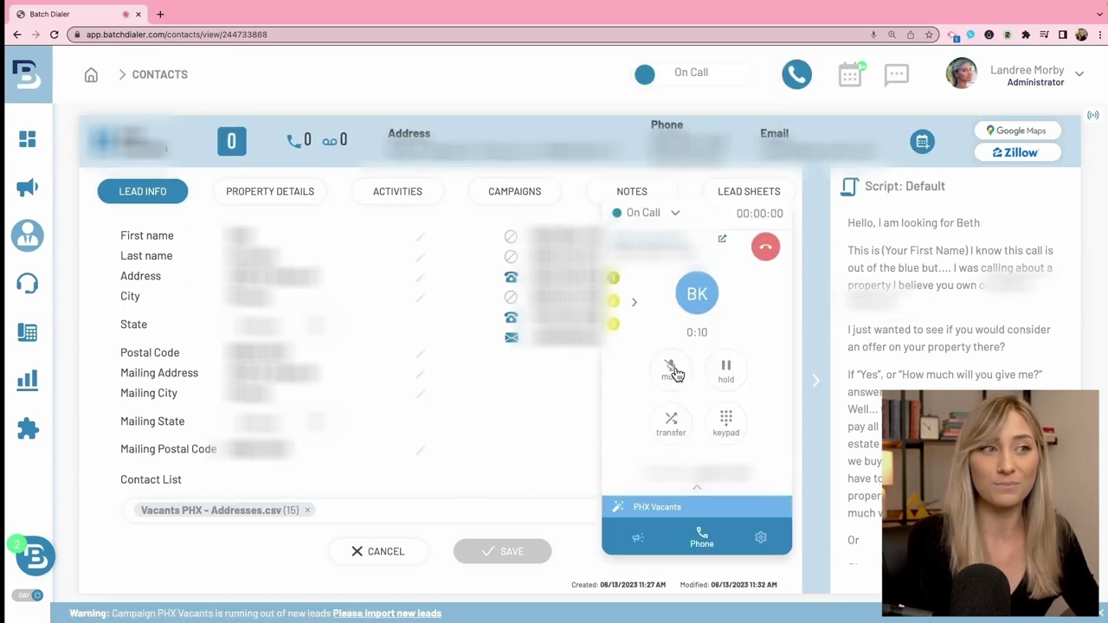
click(764, 250)
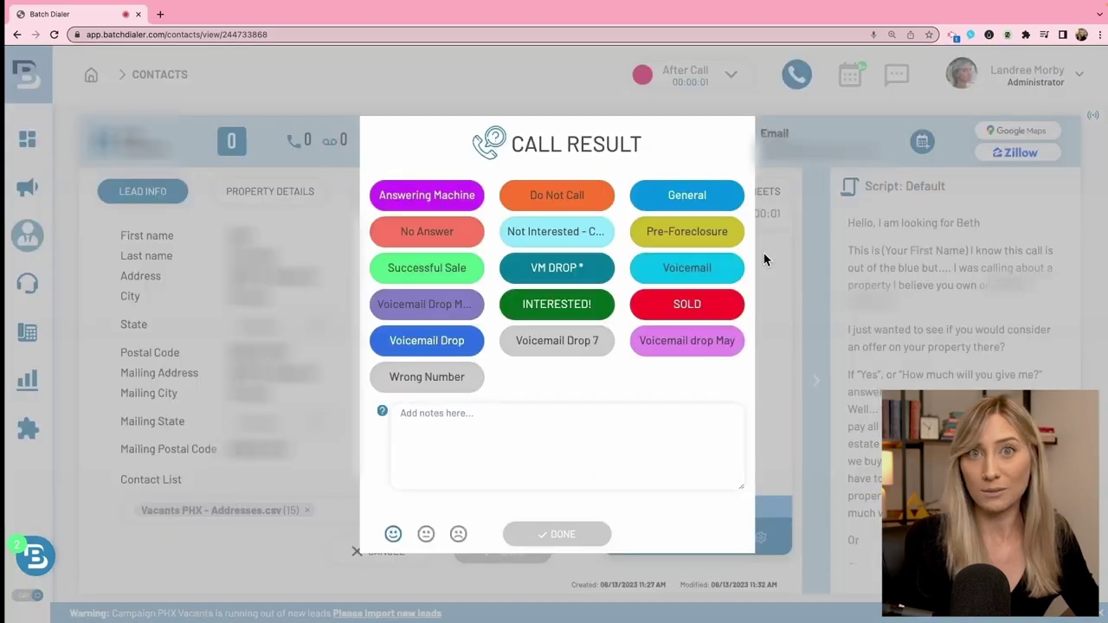
click(575, 204)
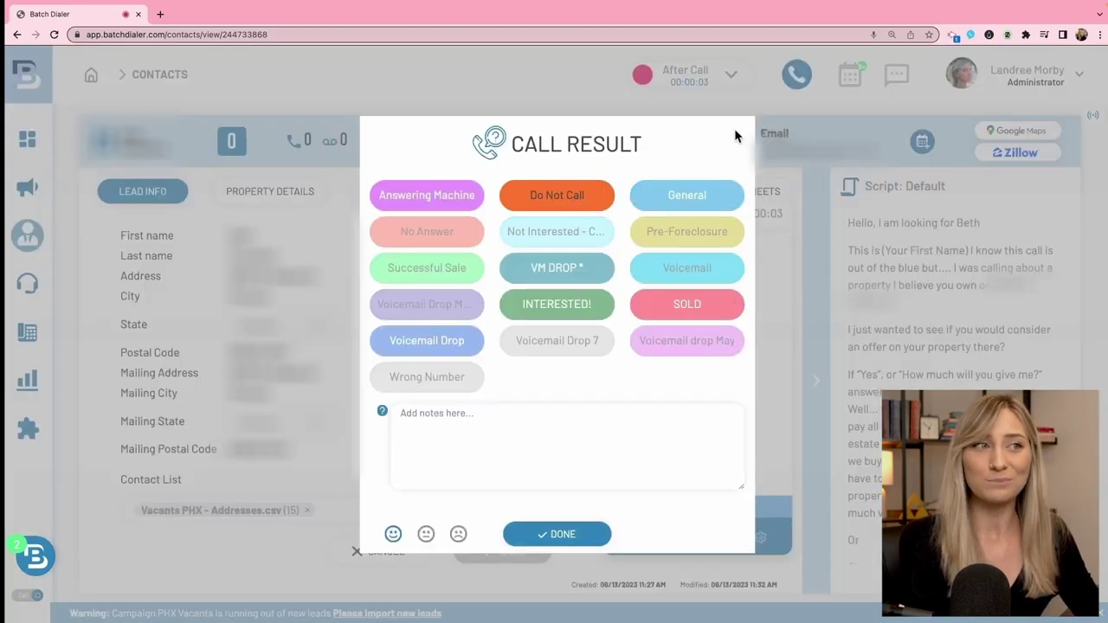